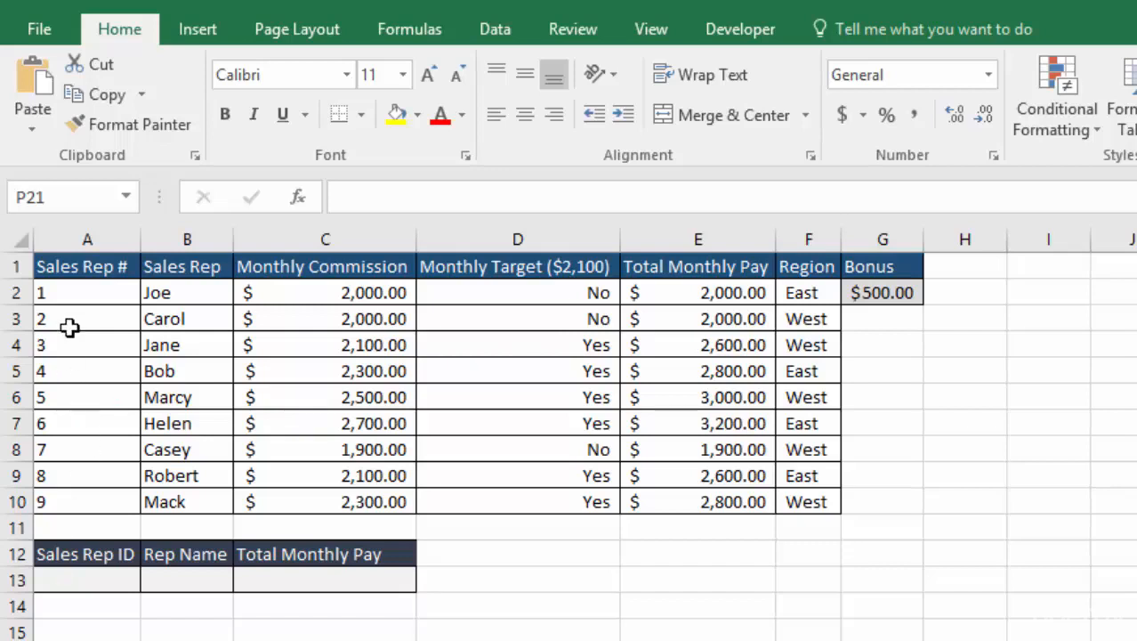
click(85, 239)
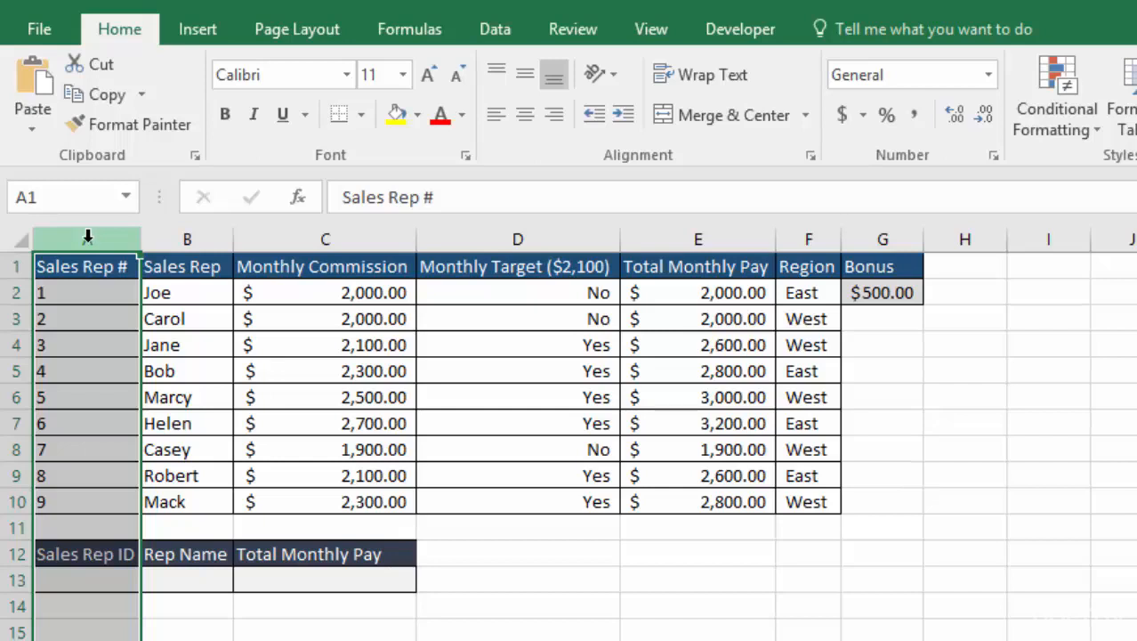
click(11, 425)
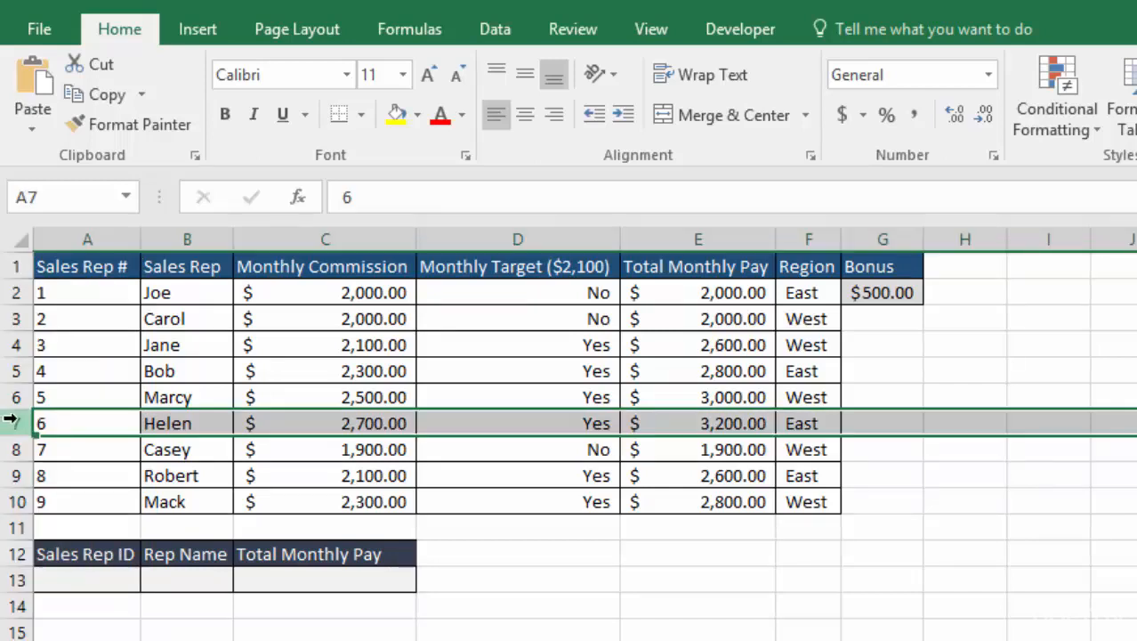
drag(11, 399, 11, 504)
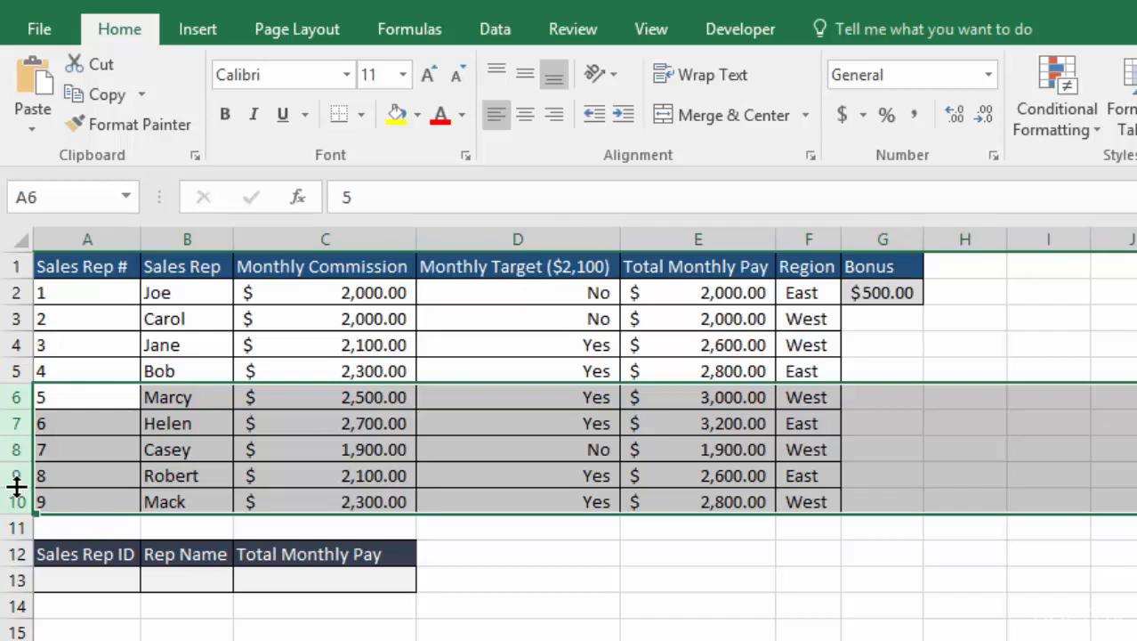
drag(11, 553, 9, 580)
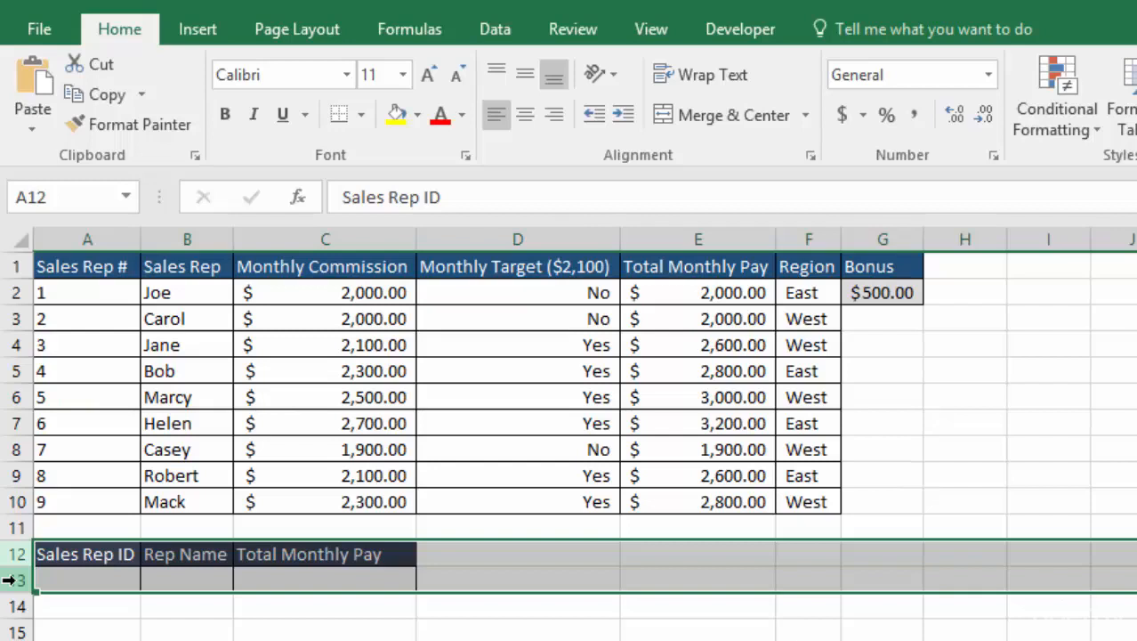
click(183, 576)
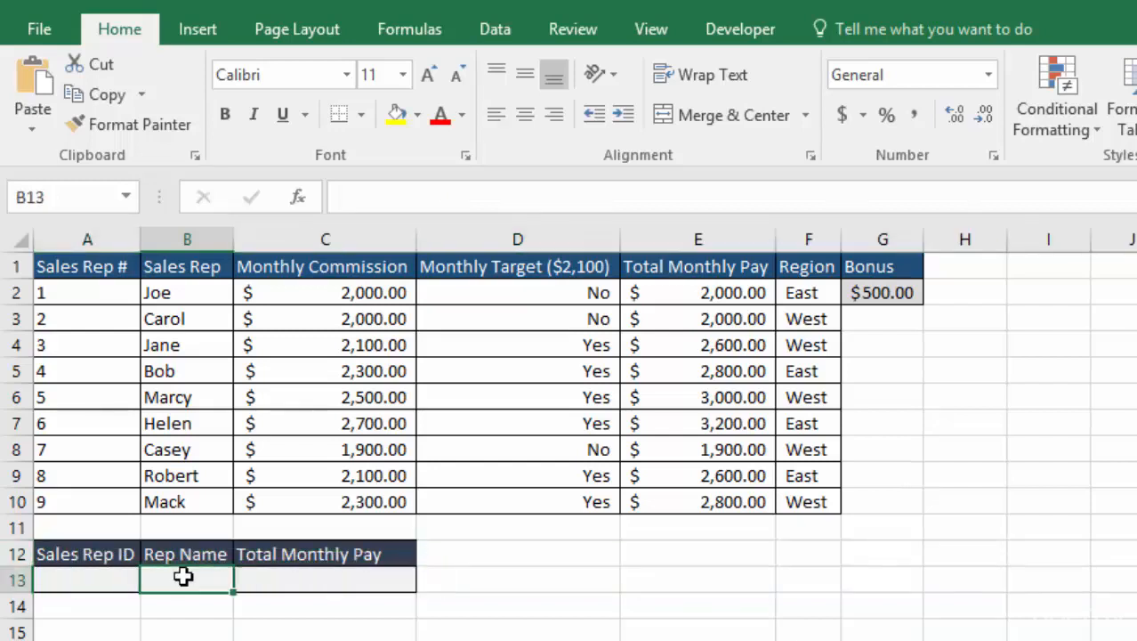
click(331, 580)
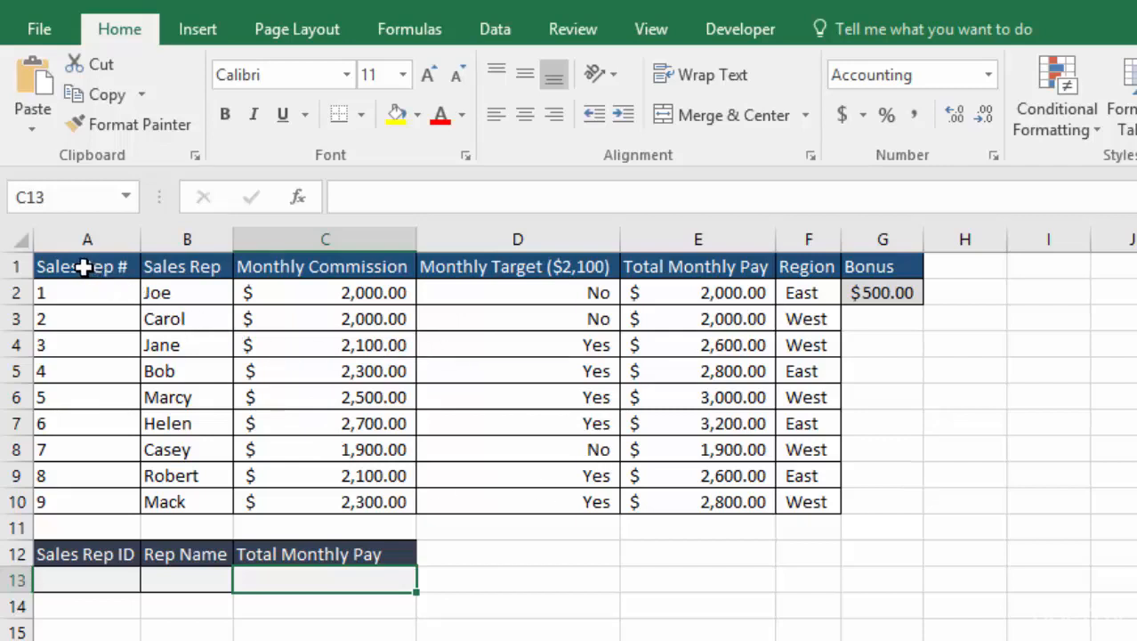
- Format the sales rep data in A1:F10 as a table with headers, using Table Style Light 1
drag(86, 266, 823, 510)
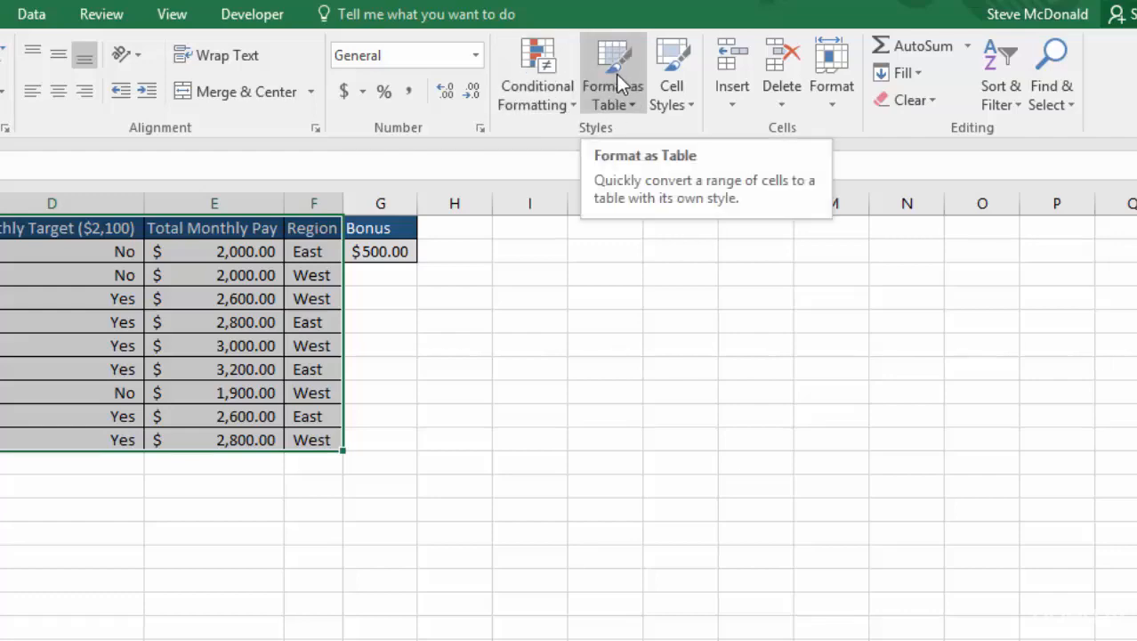
click(618, 78)
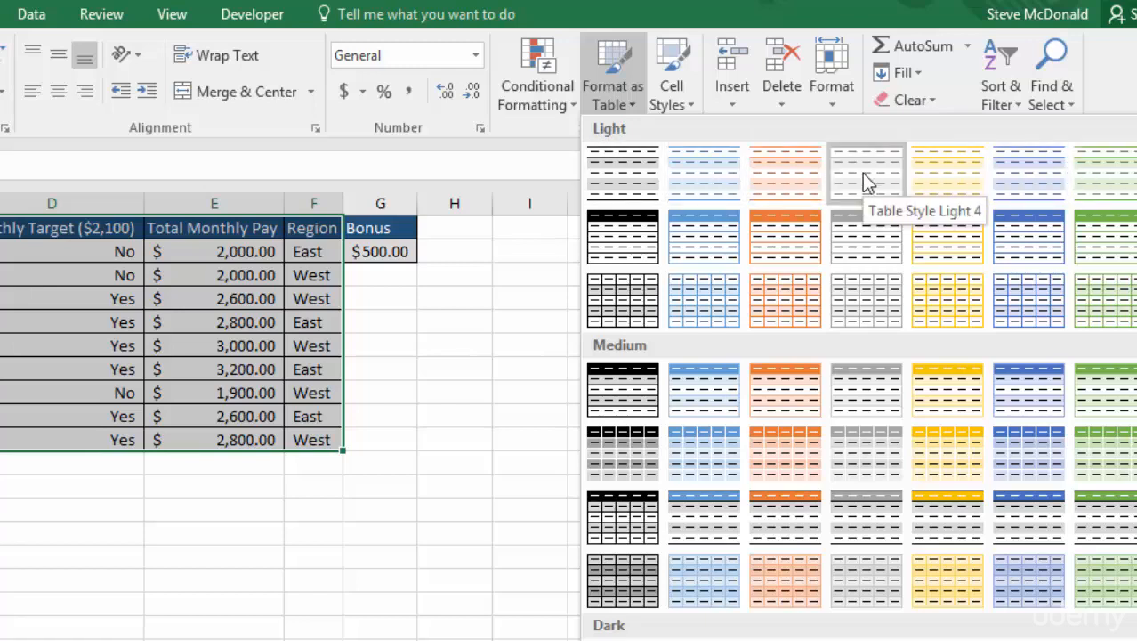
click(621, 183)
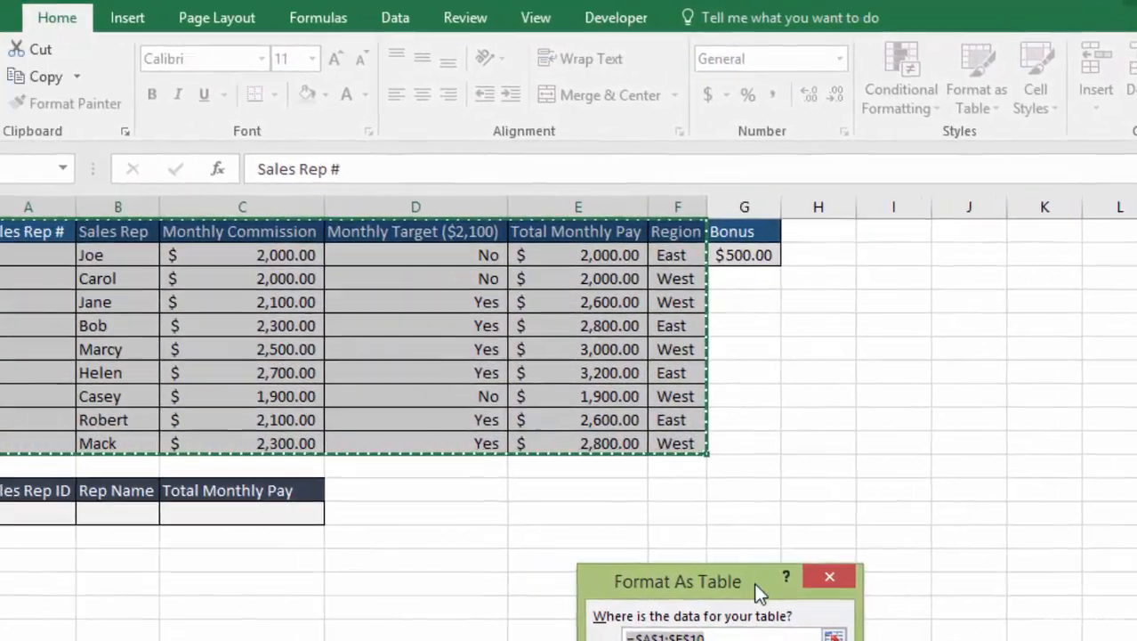
drag(592, 579, 397, 487)
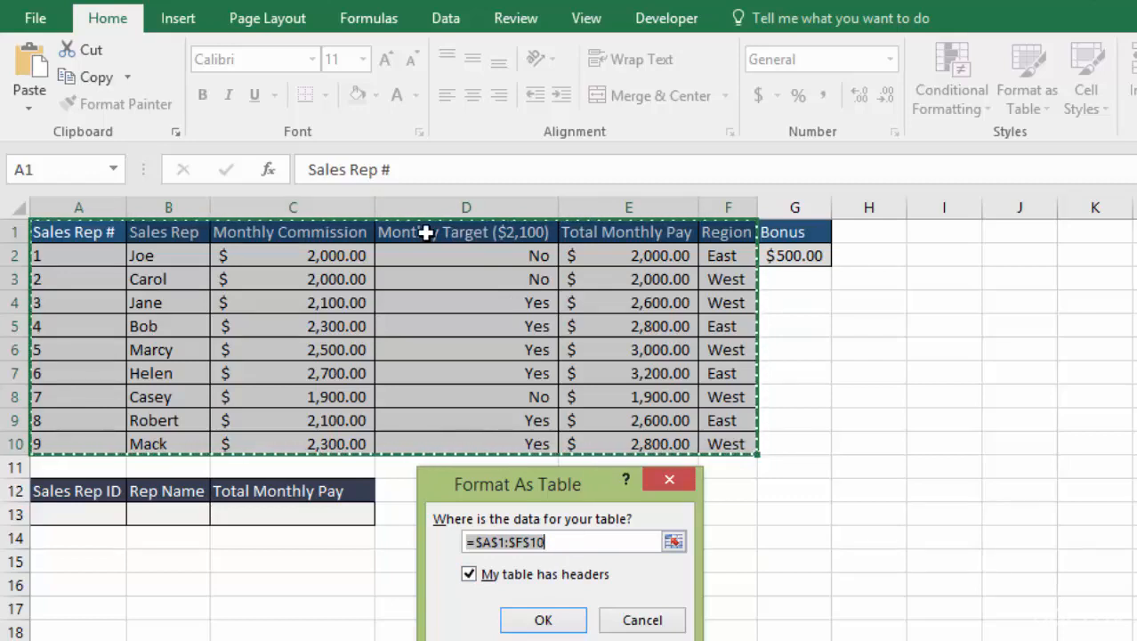
click(470, 575)
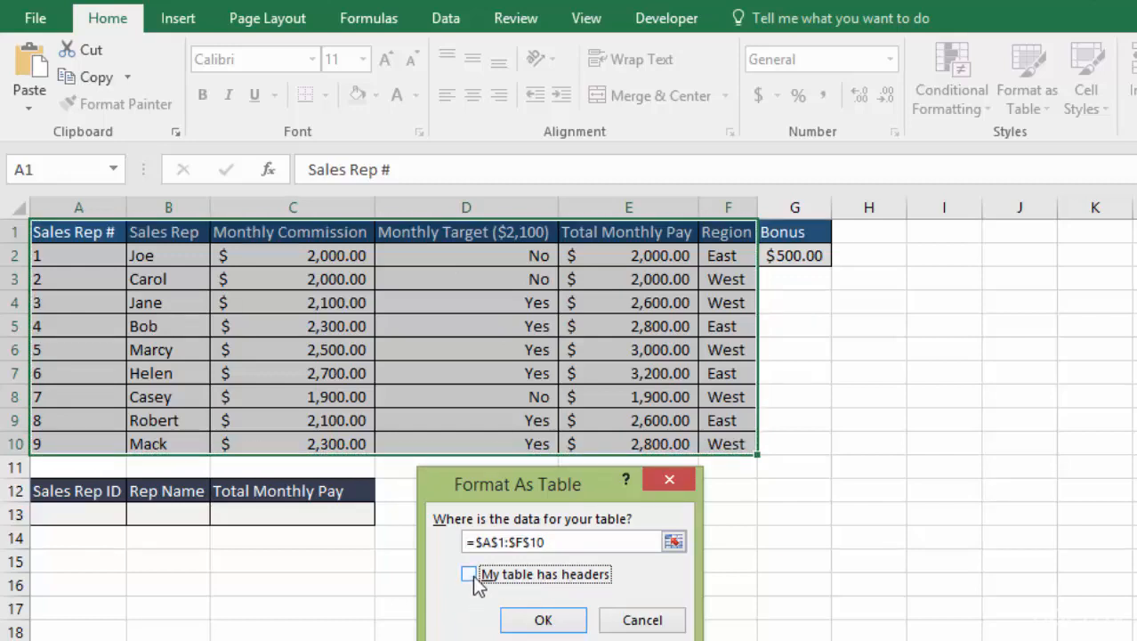
click(470, 575)
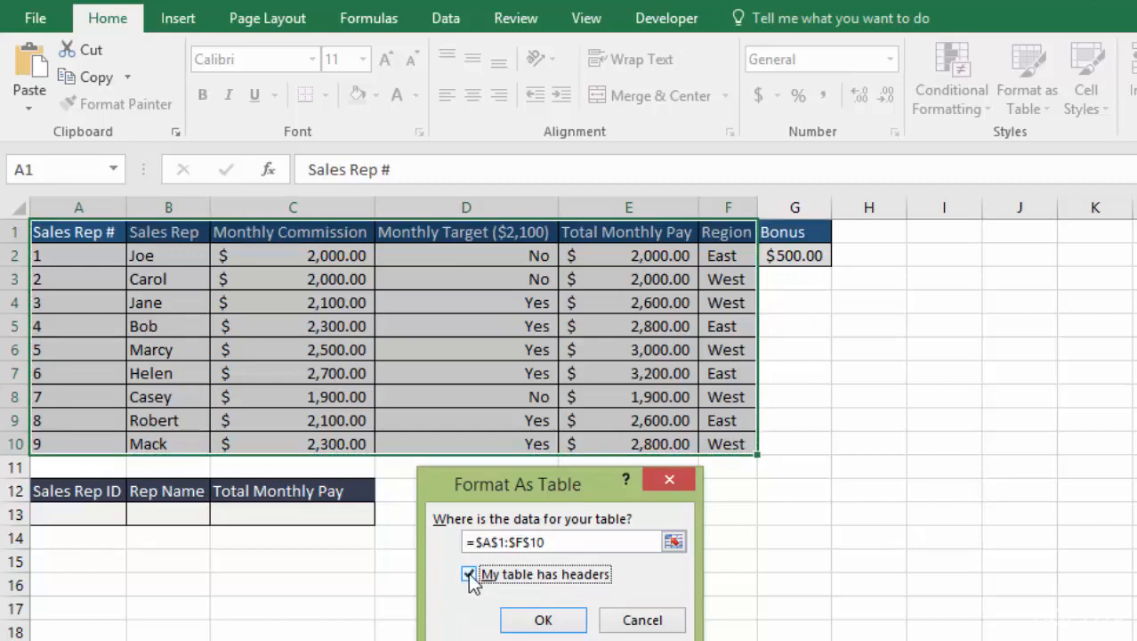
click(552, 620)
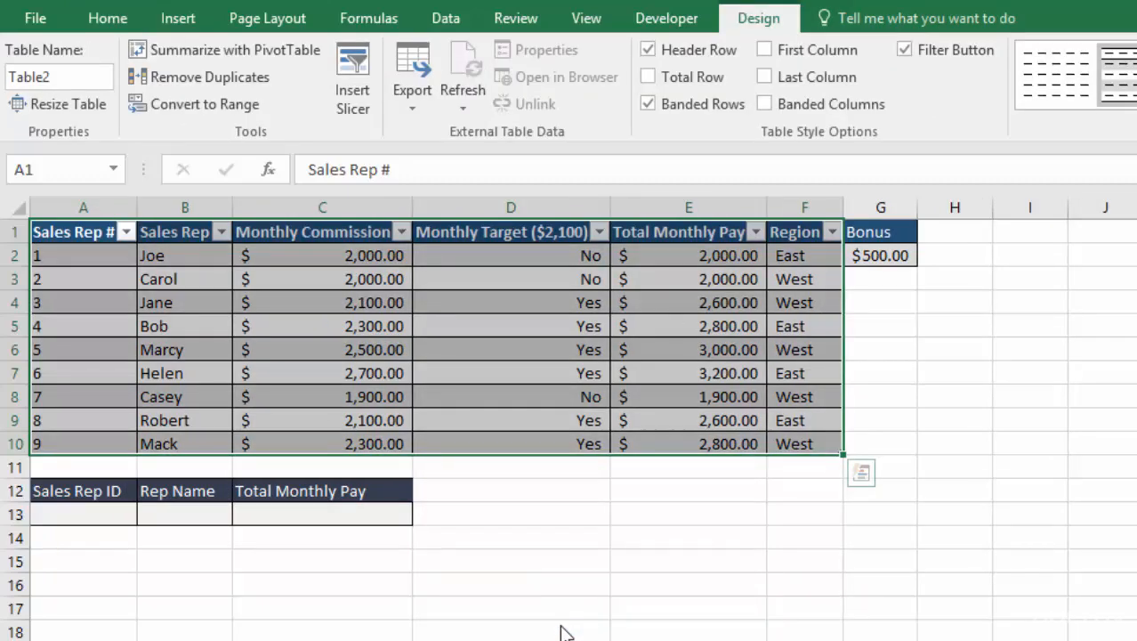
click(544, 470)
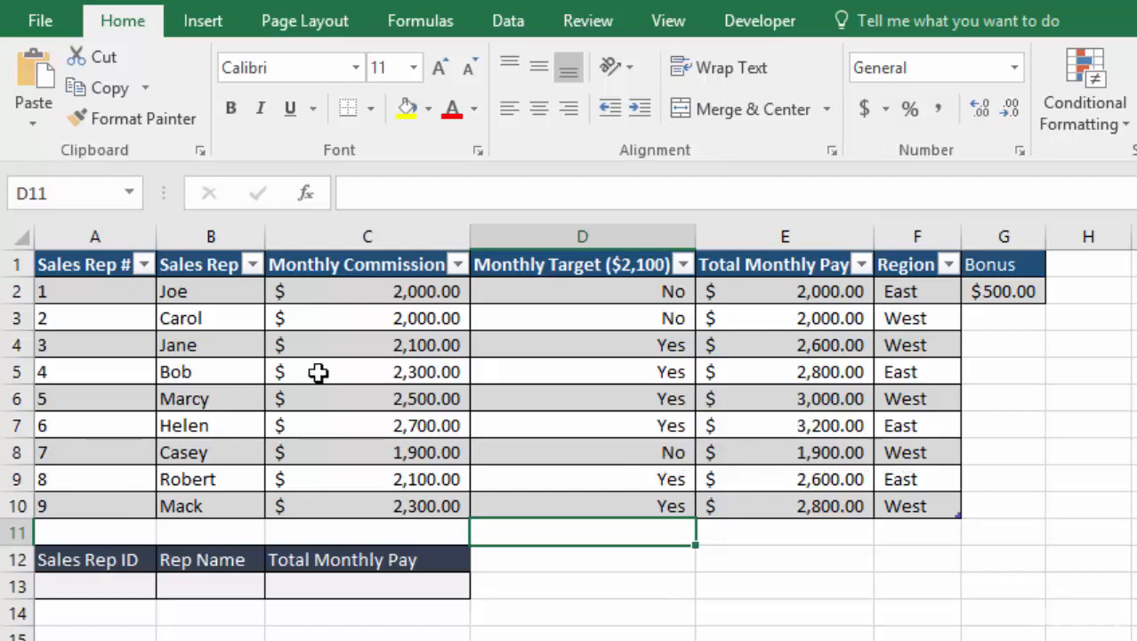
click(144, 265)
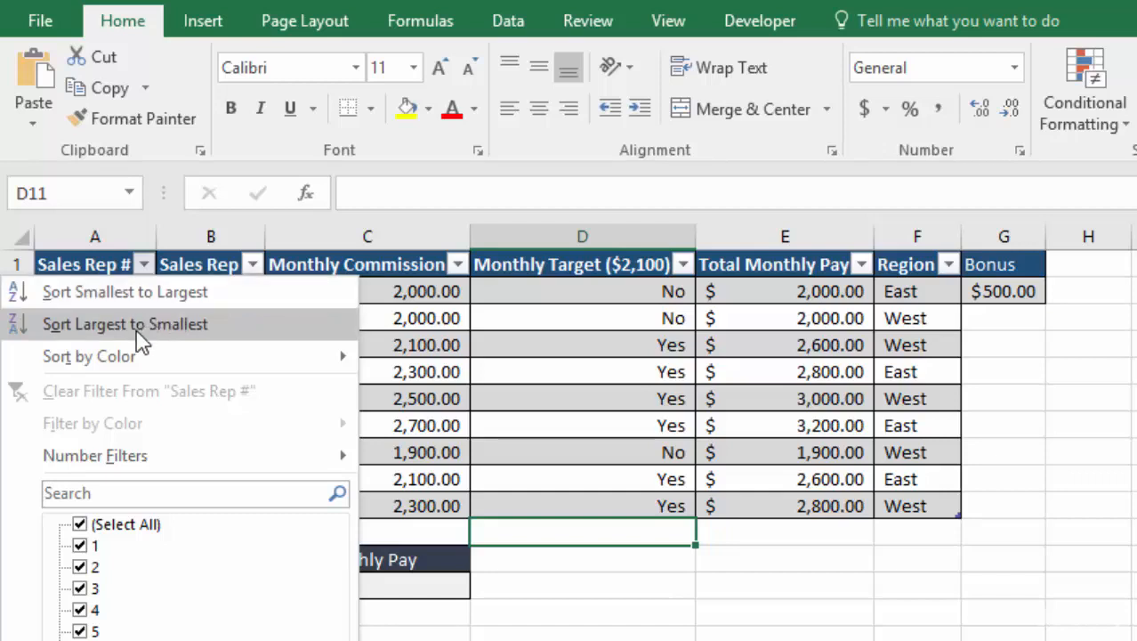
mouse_move(129, 360)
mouse_move(138, 458)
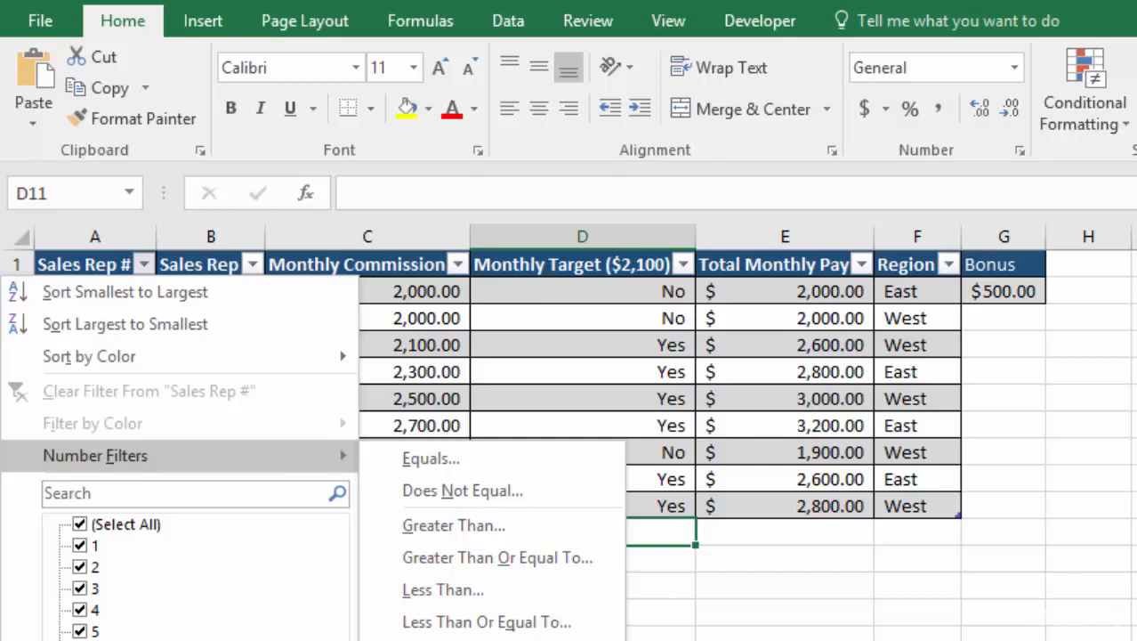
key(Escape)
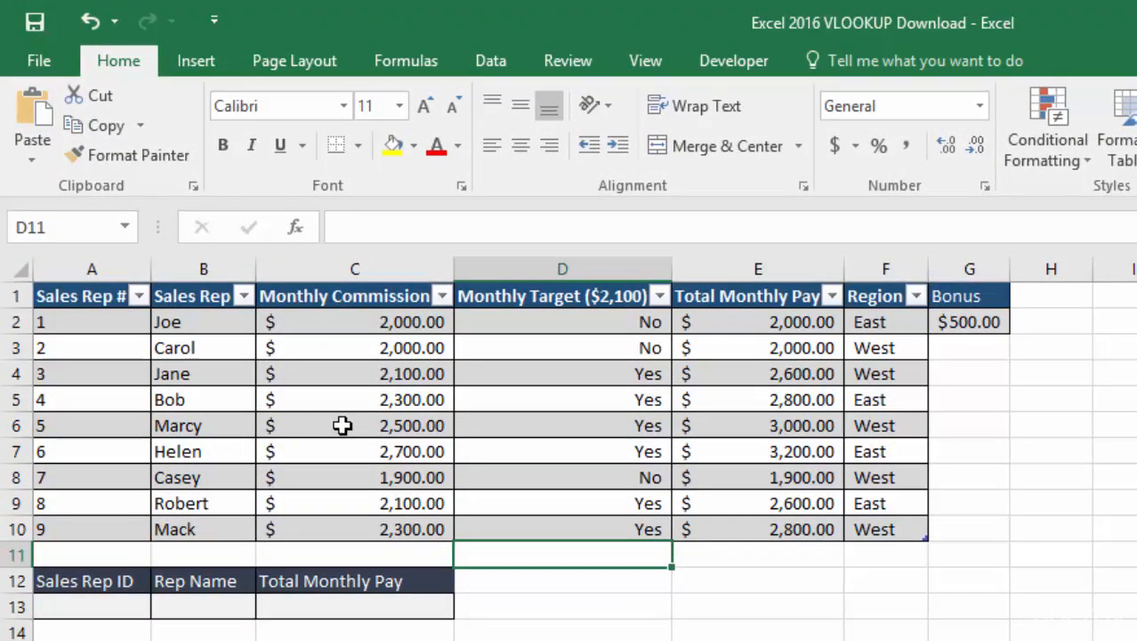
- Rename the sales rep table to SalesR and check the new table name
click(343, 426)
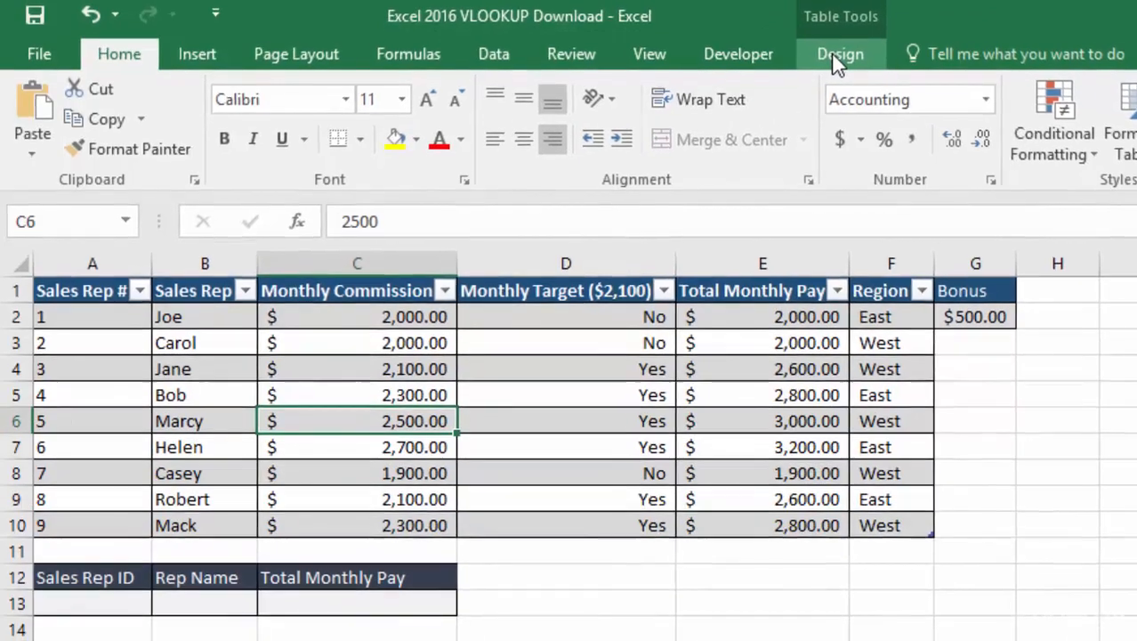
click(829, 58)
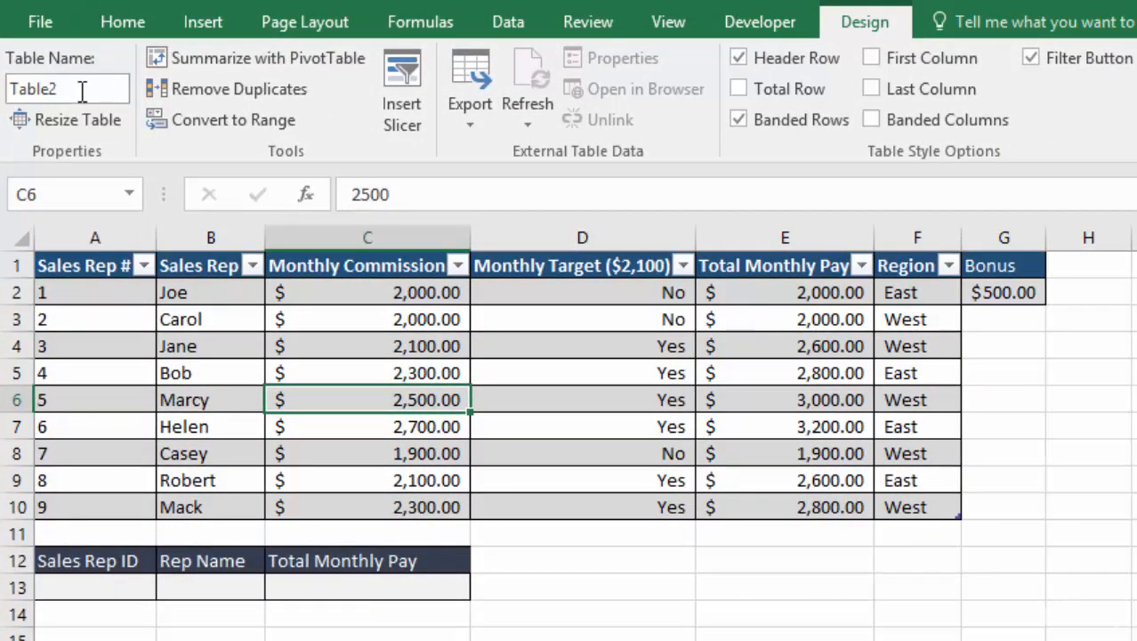
drag(10, 89, 119, 92)
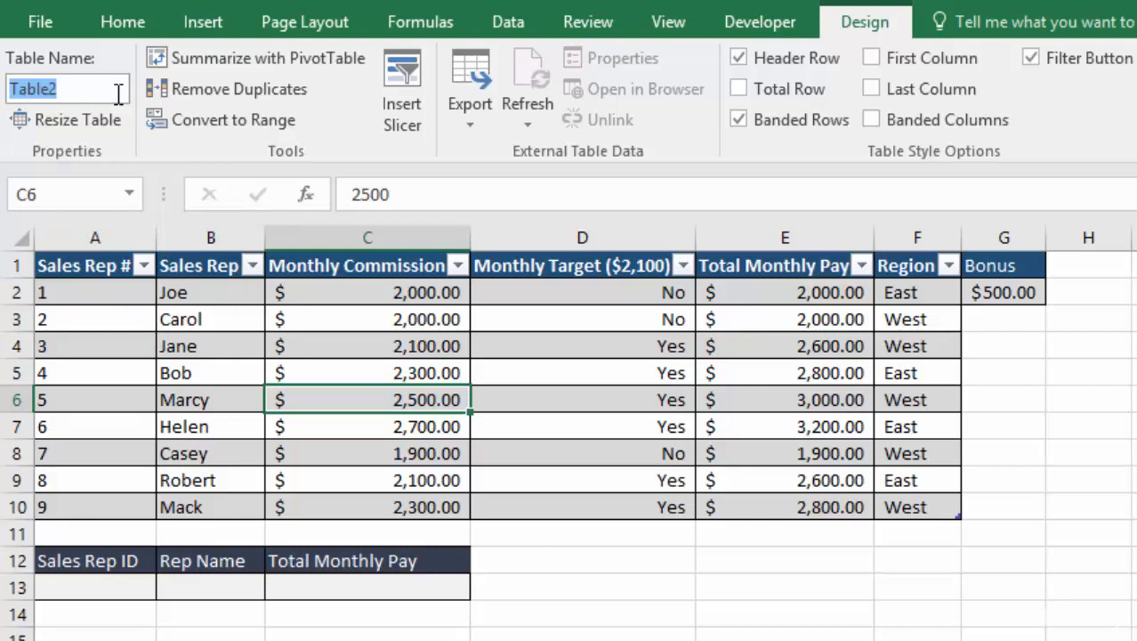
text(Sal)
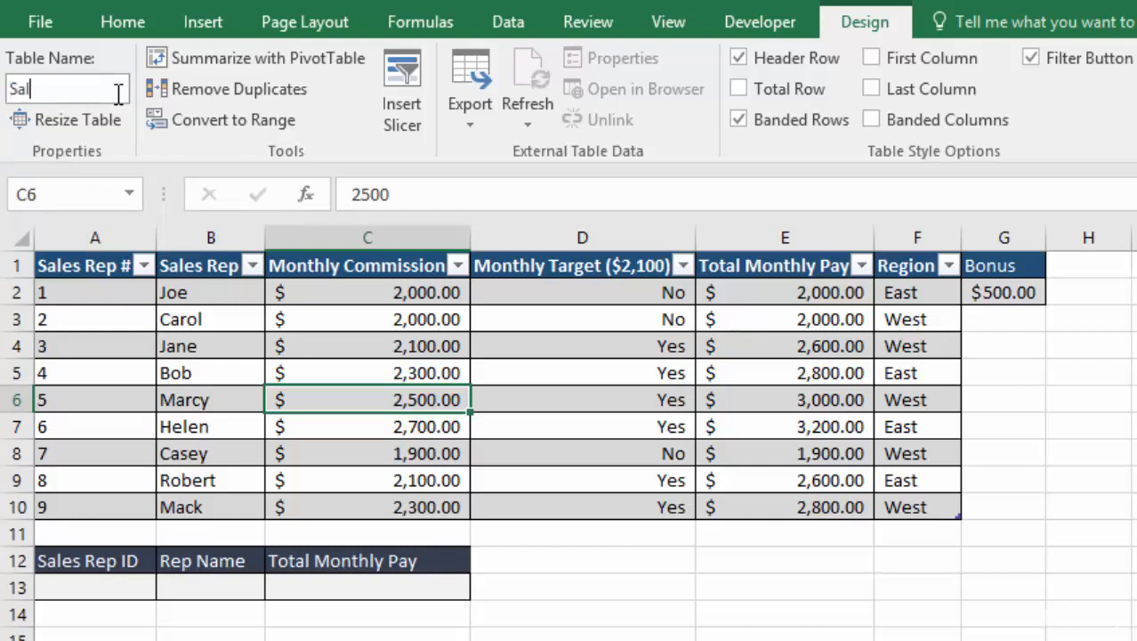
text(esR)
click(655, 592)
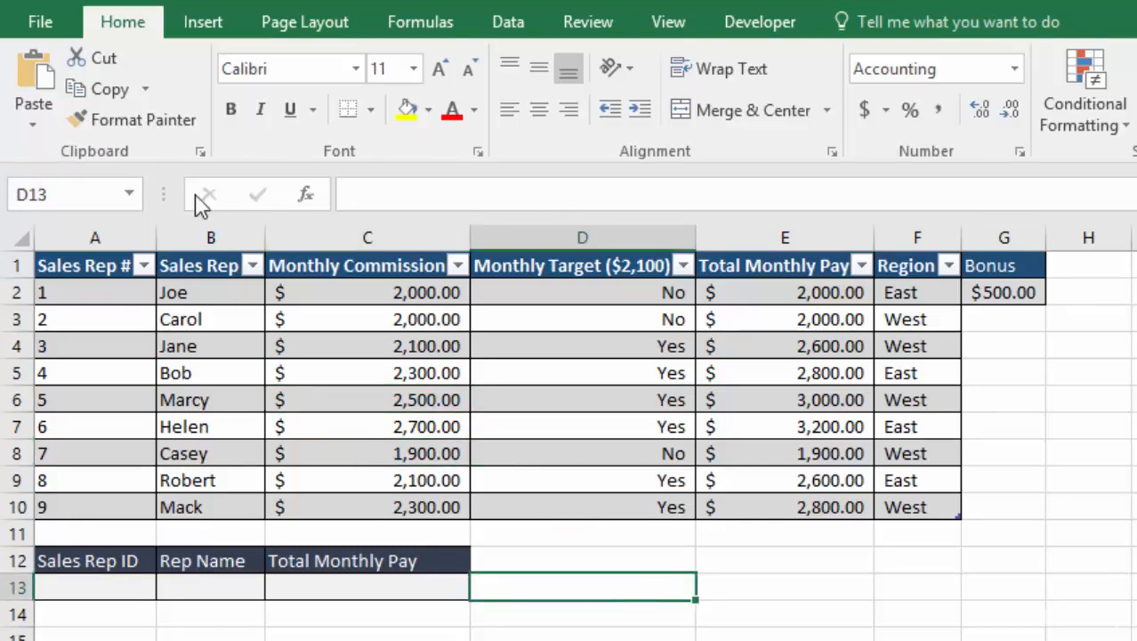
click(493, 400)
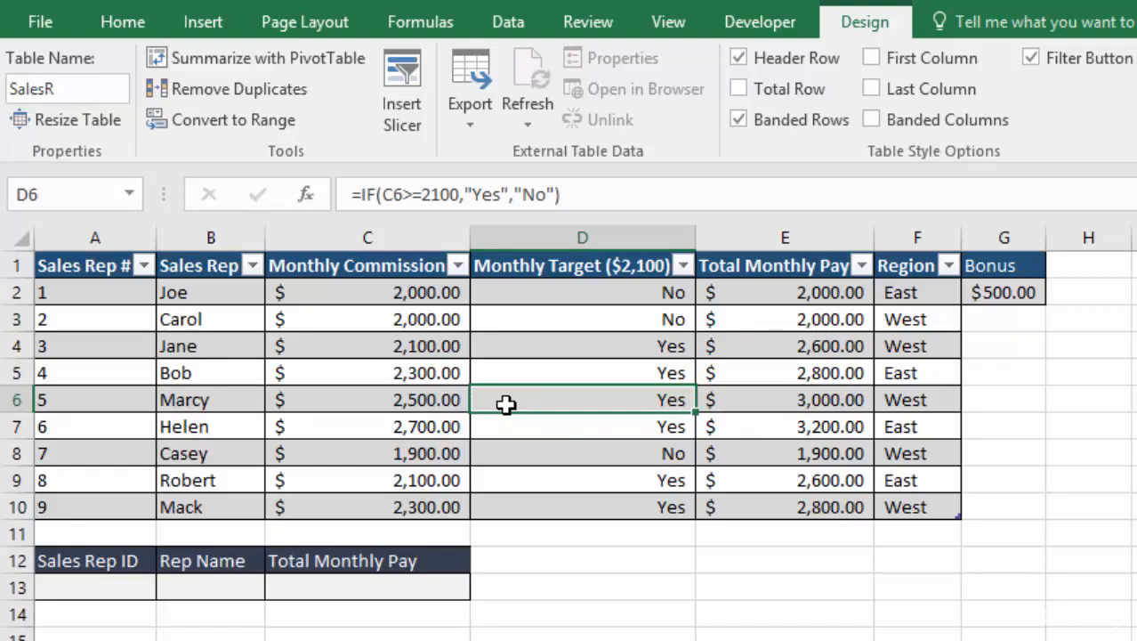
- Start a VLOOKUP function in the Rep Name cell B13 with A13 as the lookup value
click(92, 587)
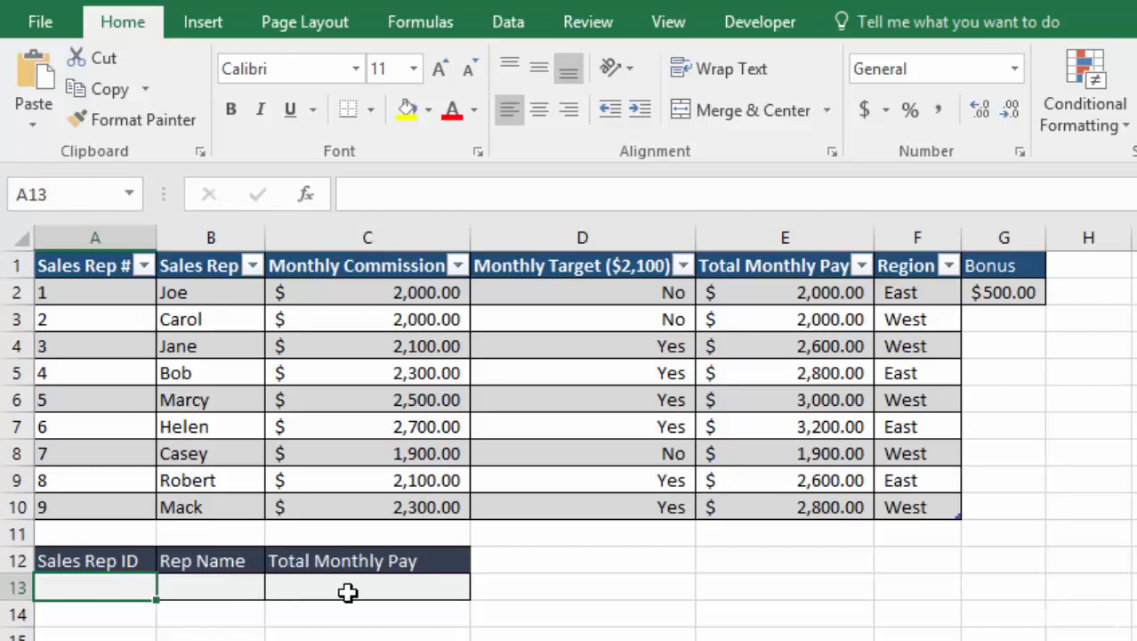
click(203, 590)
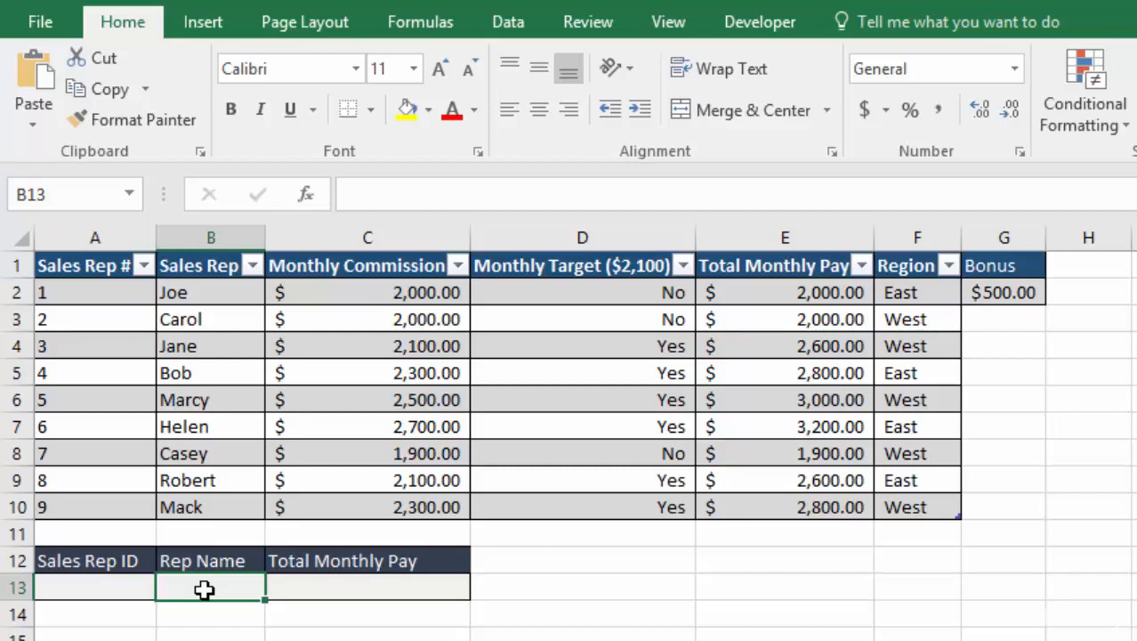
text(=)
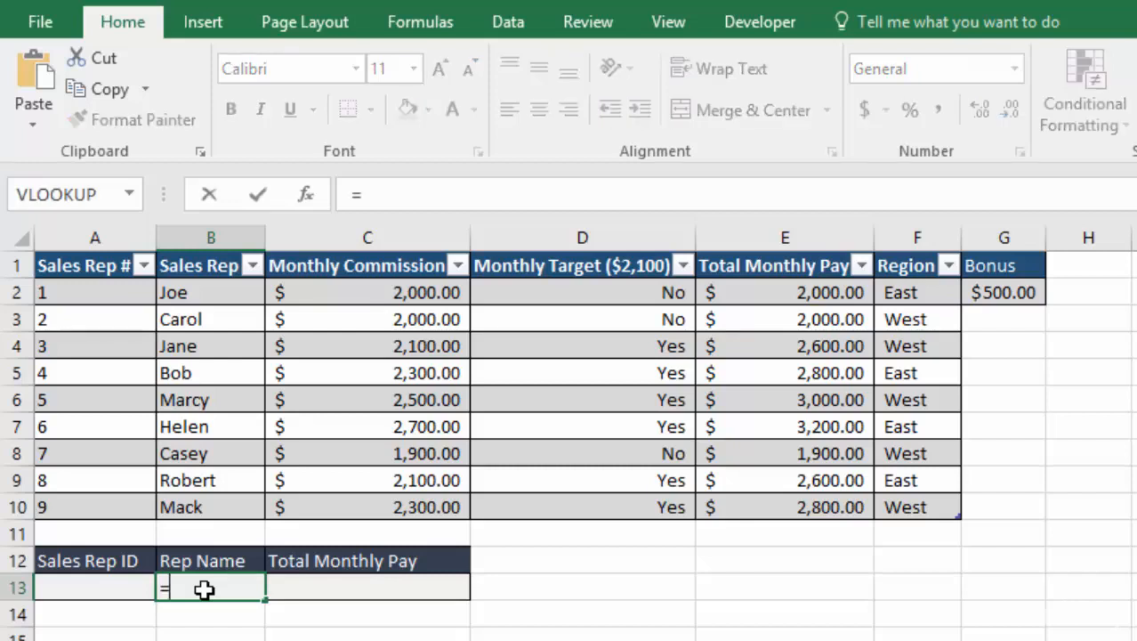
click(130, 196)
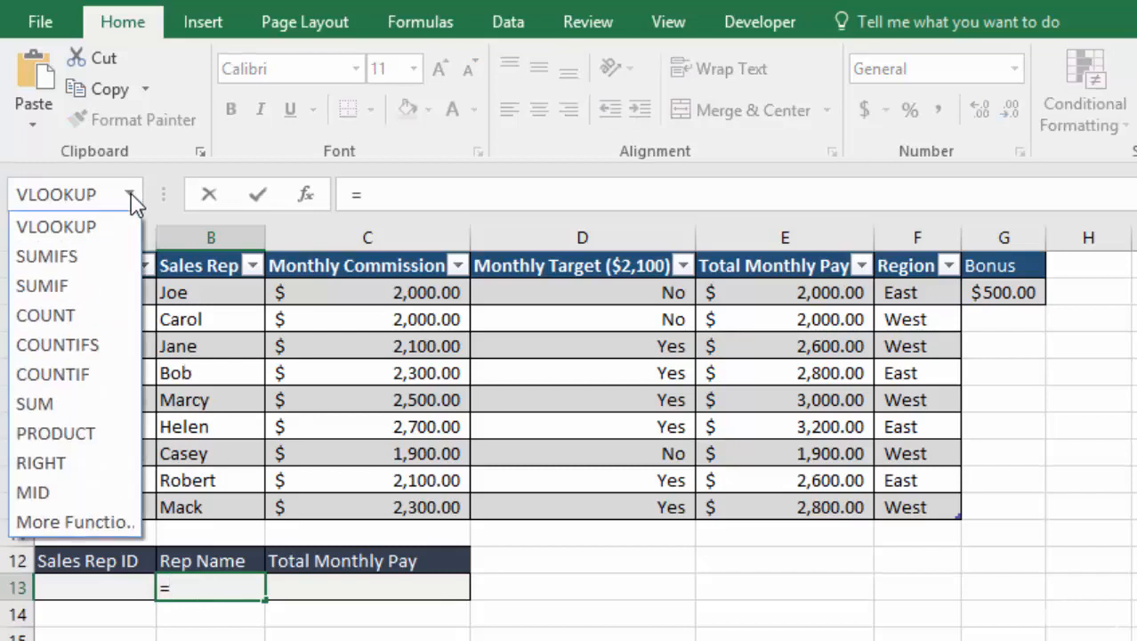
click(56, 226)
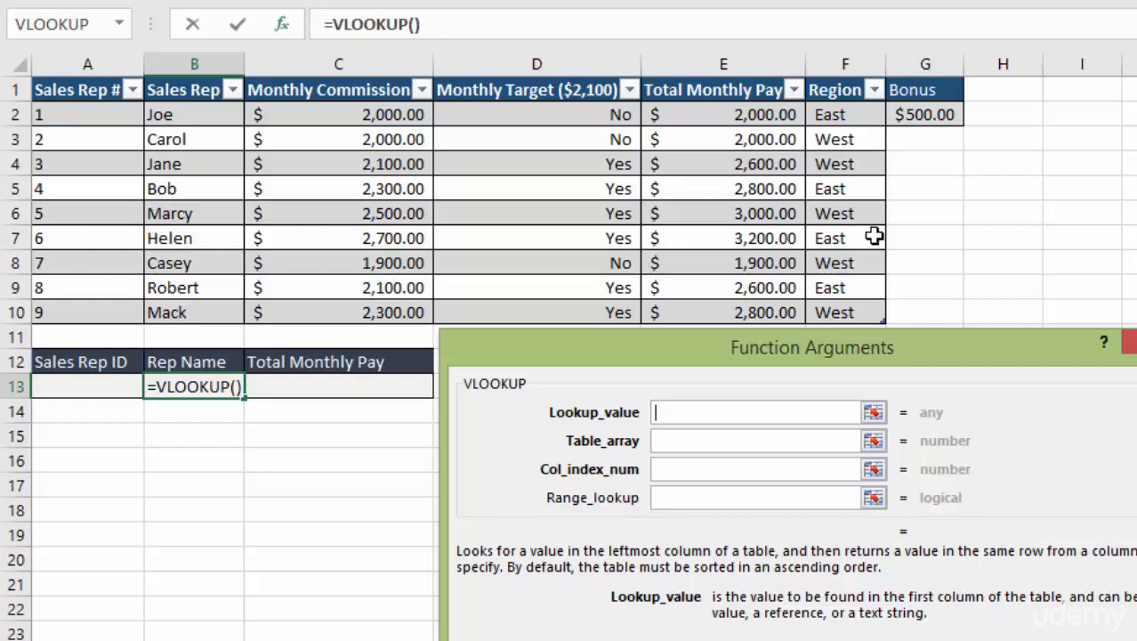
click(79, 386)
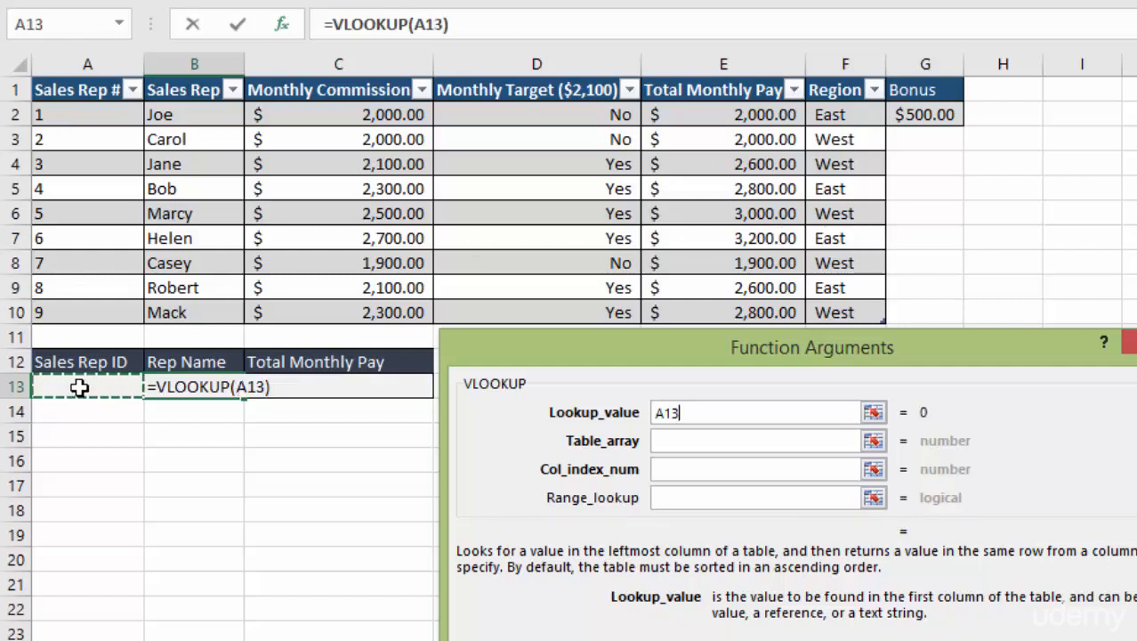
- Set the VLOOKUP table array to the SalesR table by selecting its data range A2:F10
click(688, 441)
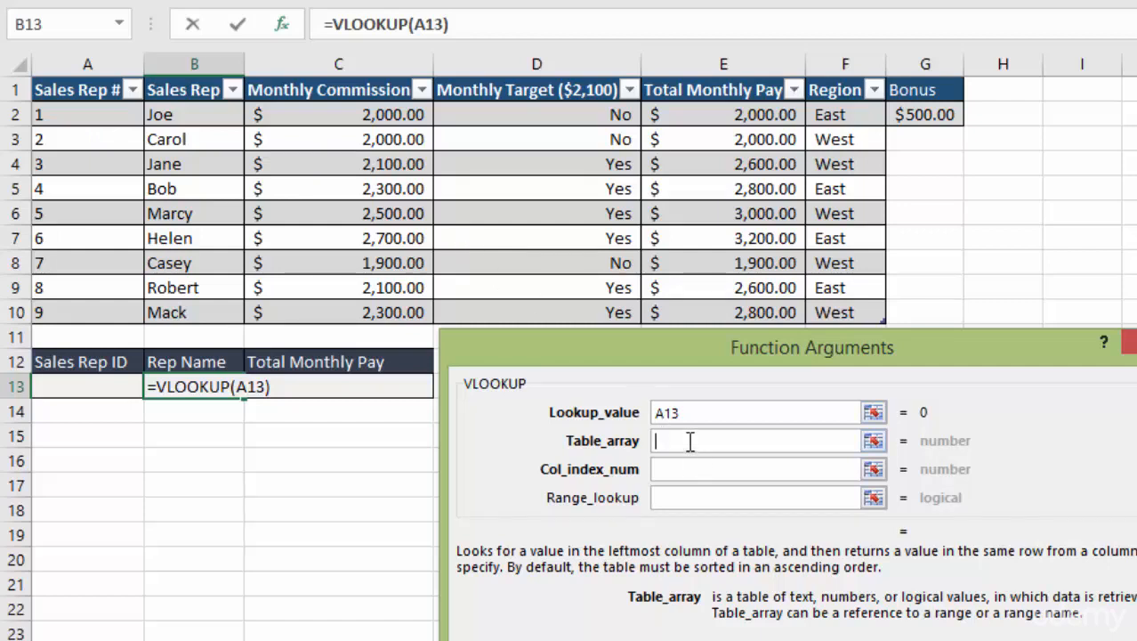
click(91, 115)
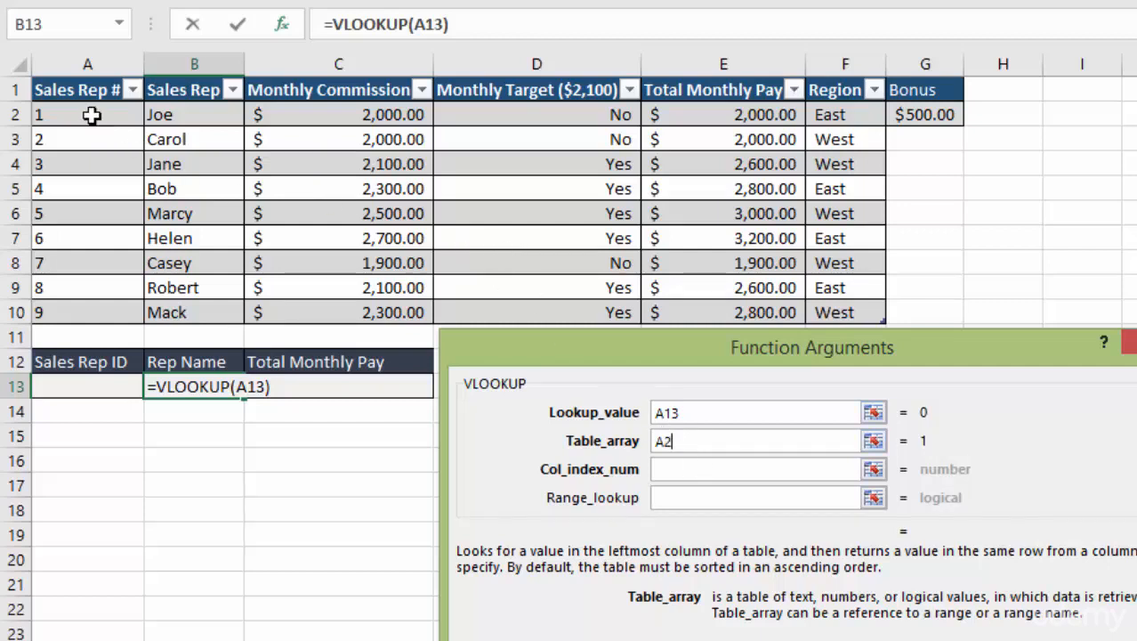
drag(91, 115, 872, 316)
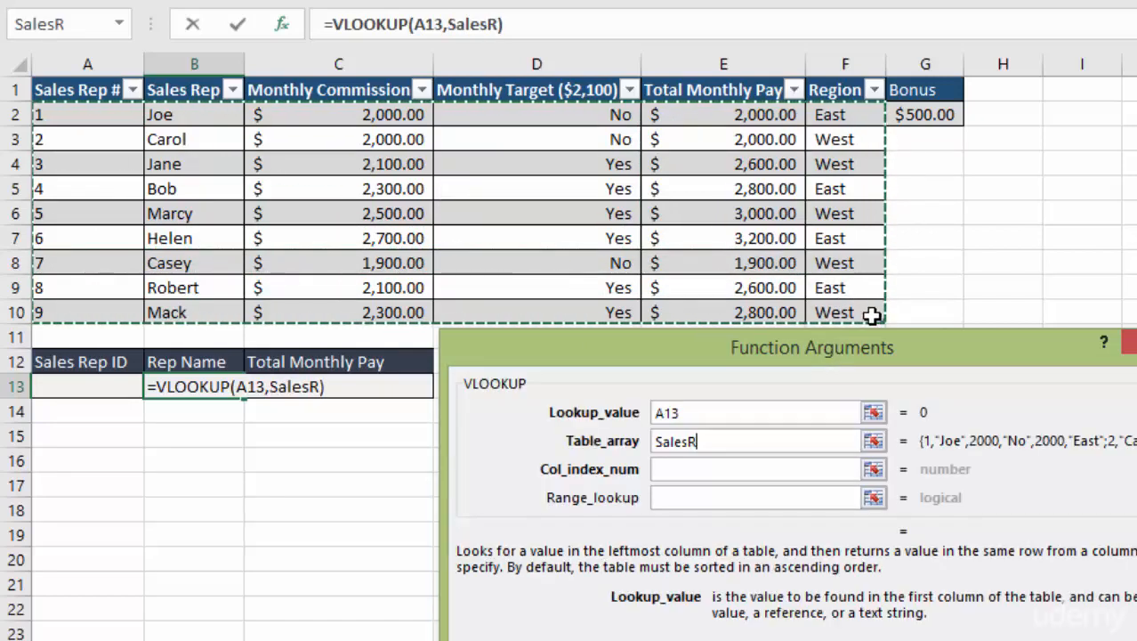
- Complete the Rep Name VLOOKUP in B13 with column index number 2 and range lookup false
click(691, 477)
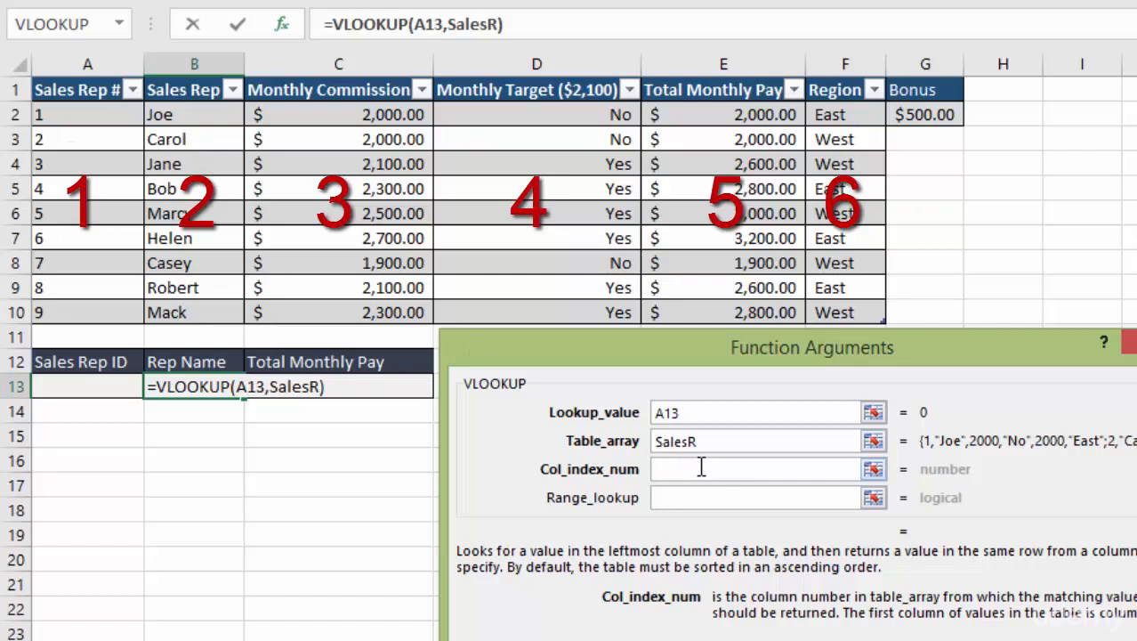
text(2)
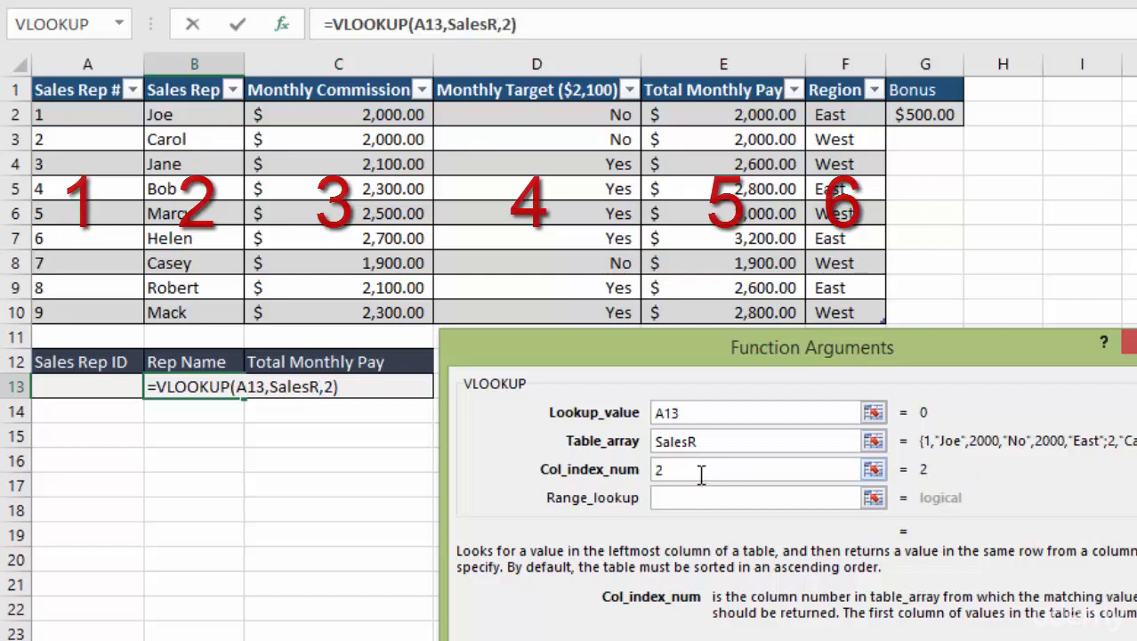
click(682, 500)
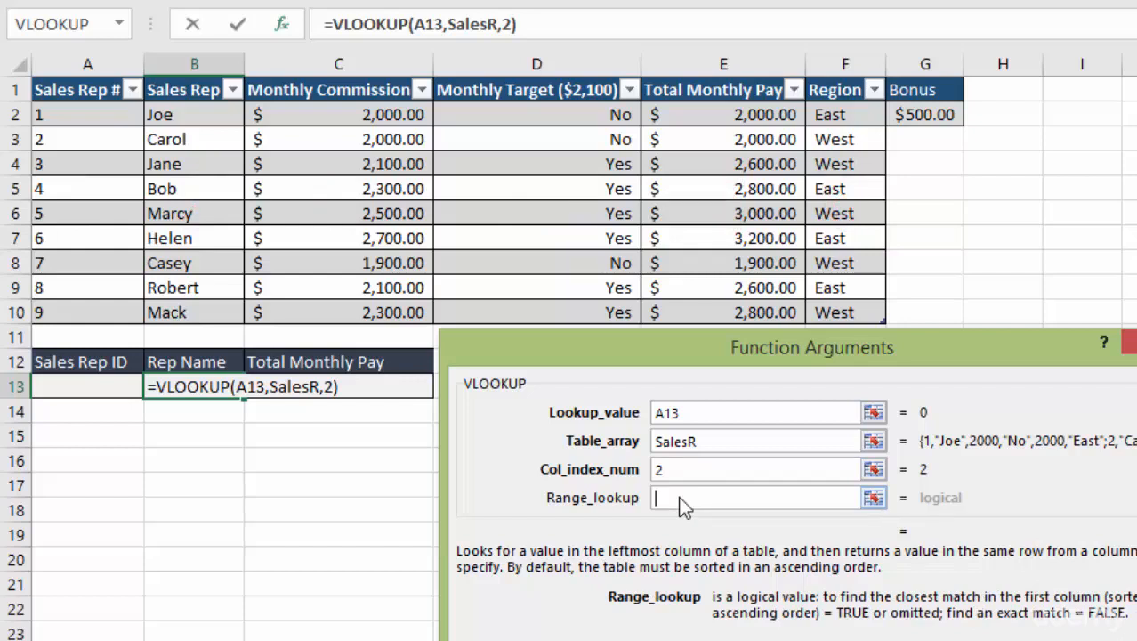
text(false)
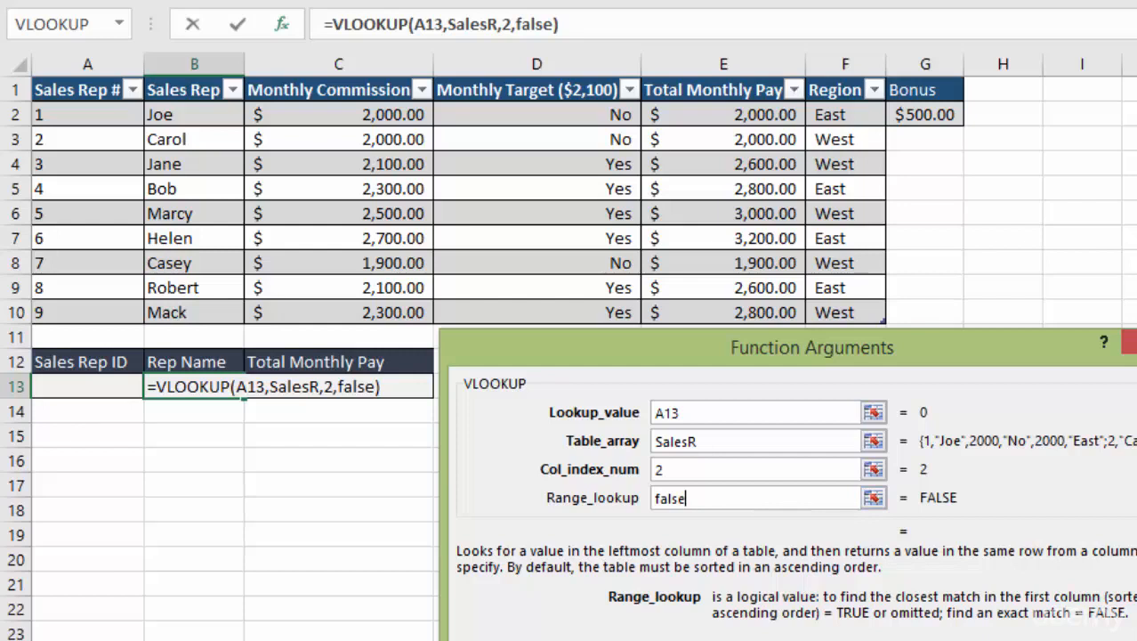
key(Return)
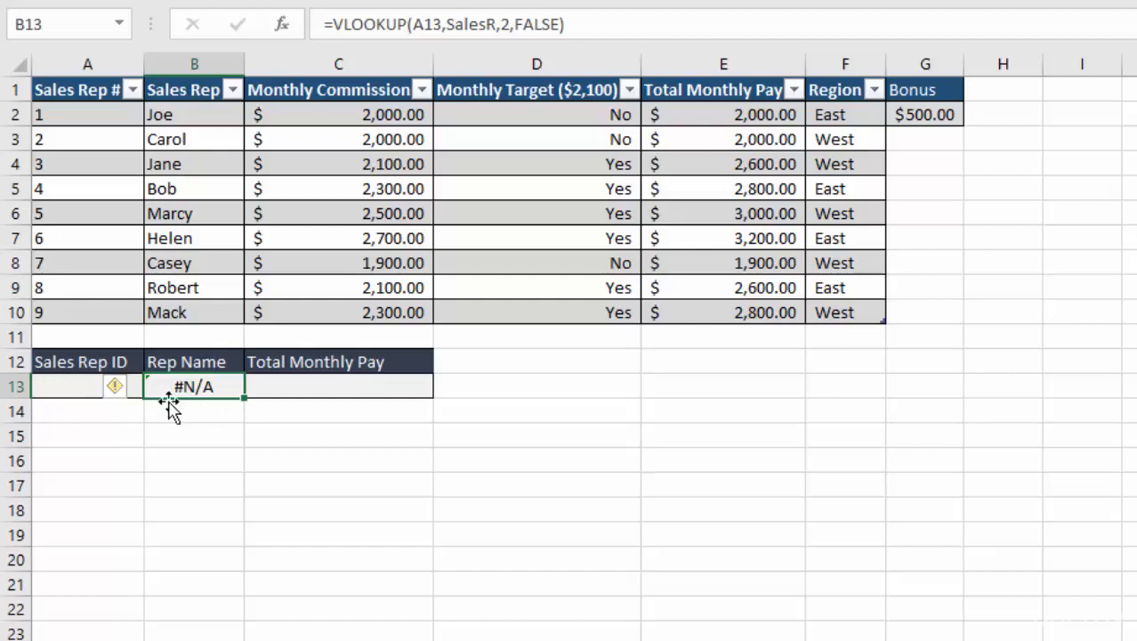
- Test the Rep Name lookup by entering Sales Rep ID 2 in A13 and comparing the result with row 3
click(67, 386)
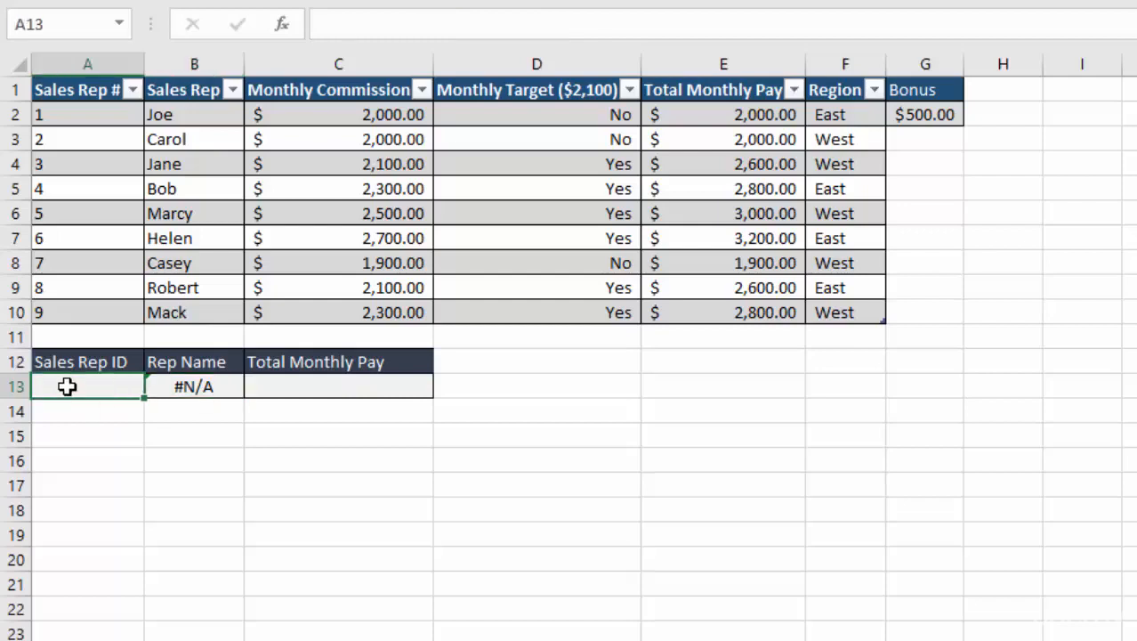
text(2)
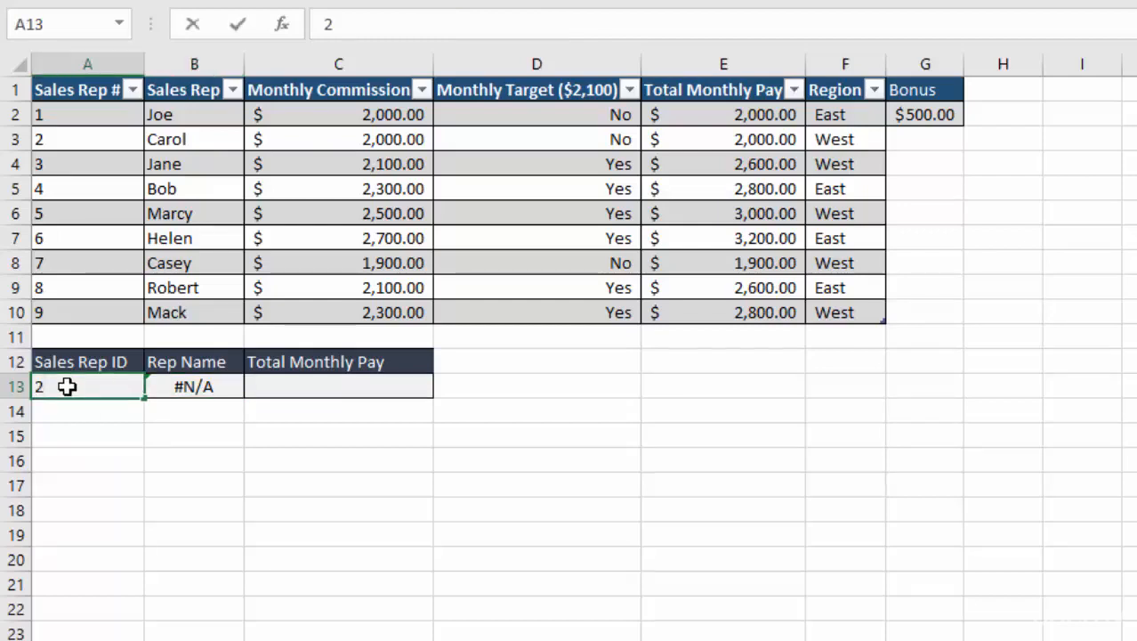
key(Return)
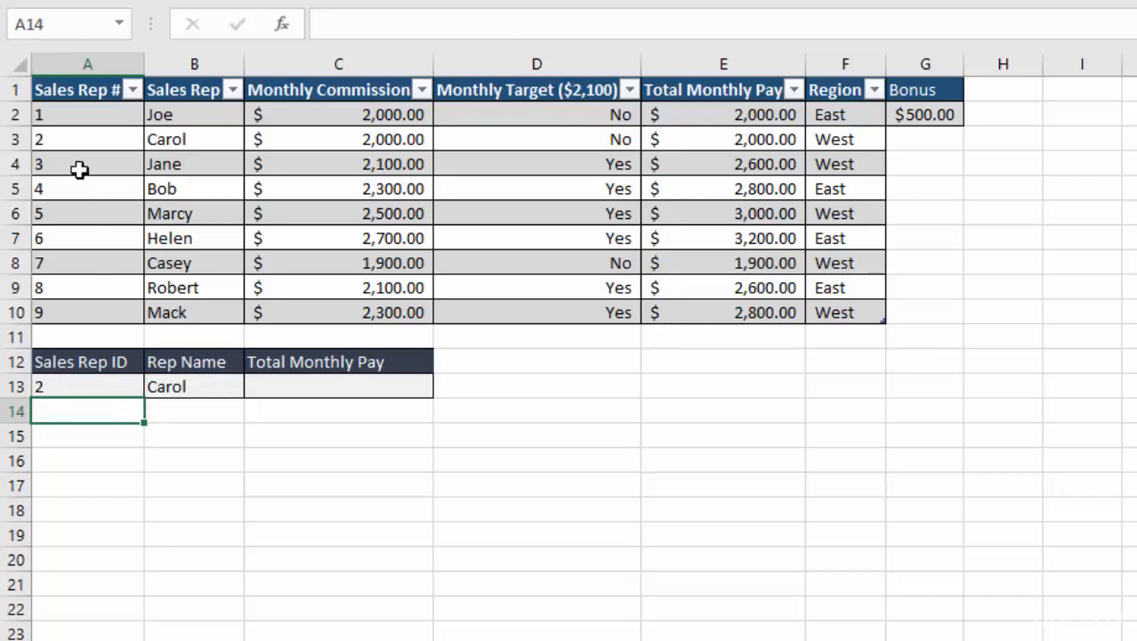
click(13, 140)
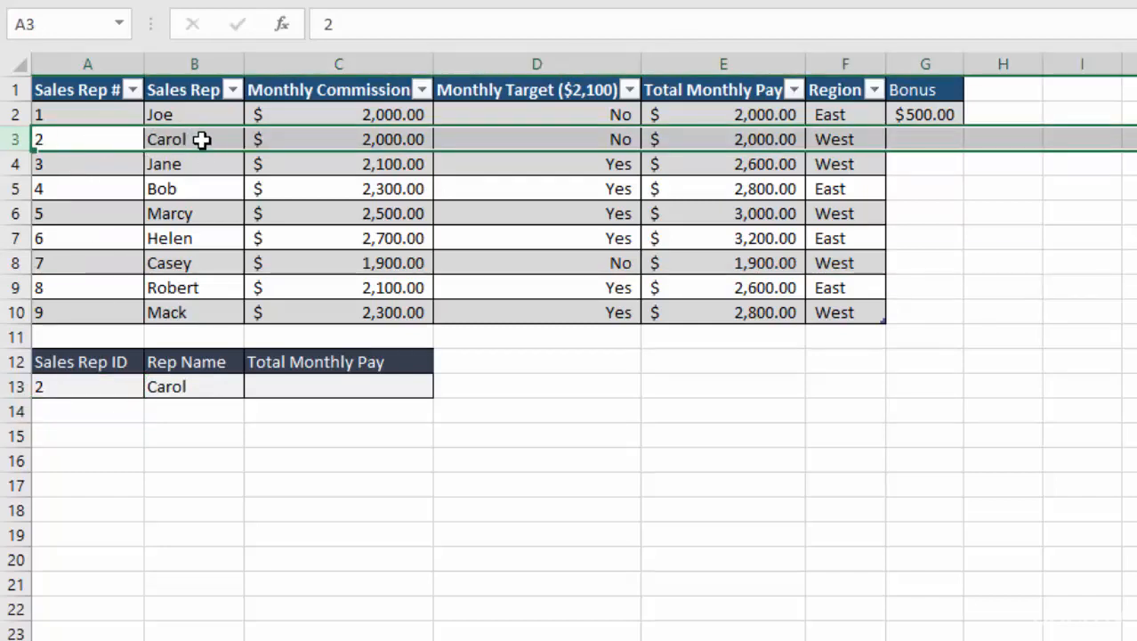
click(195, 388)
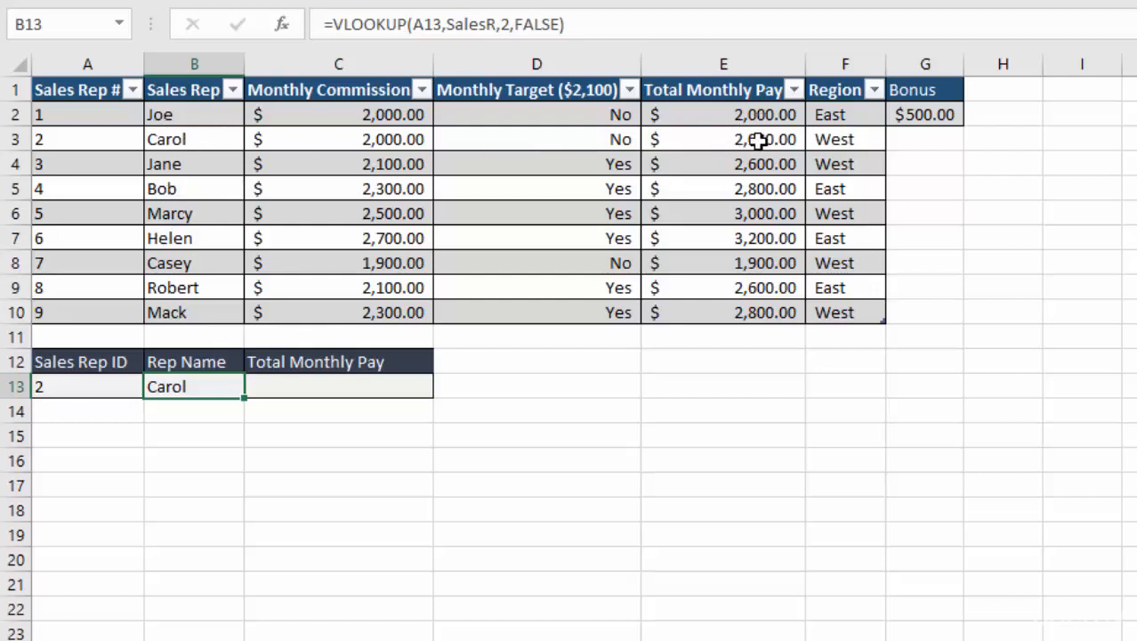
- Start a VLOOKUP function in the Total Monthly Pay cell C13 with A13 as the lookup value
click(332, 388)
text(=)
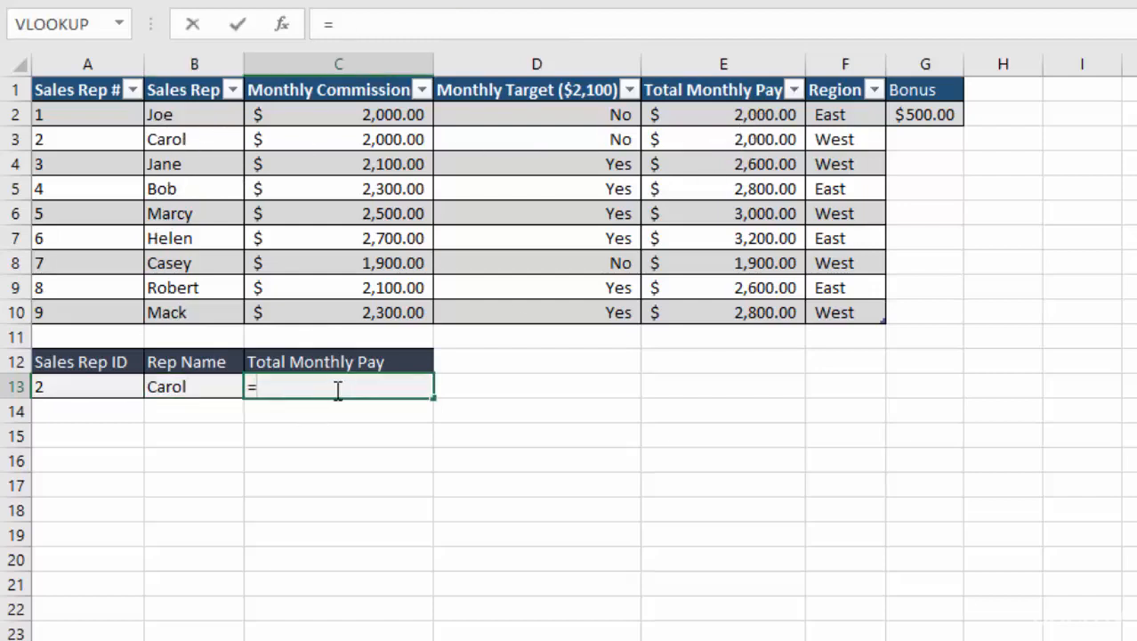
click(54, 25)
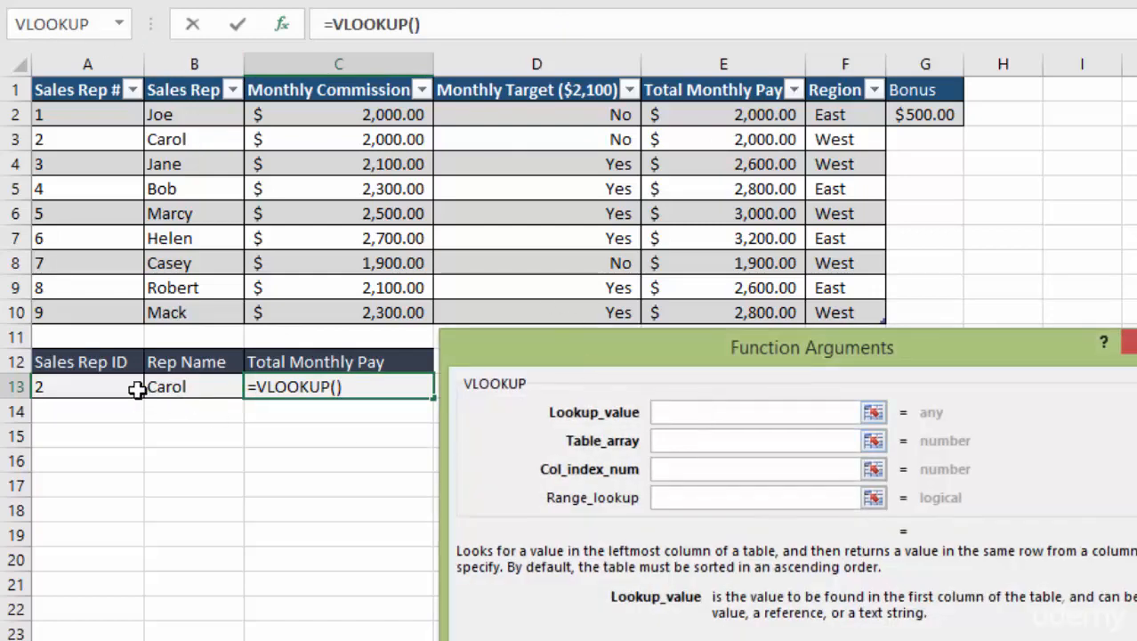
click(89, 386)
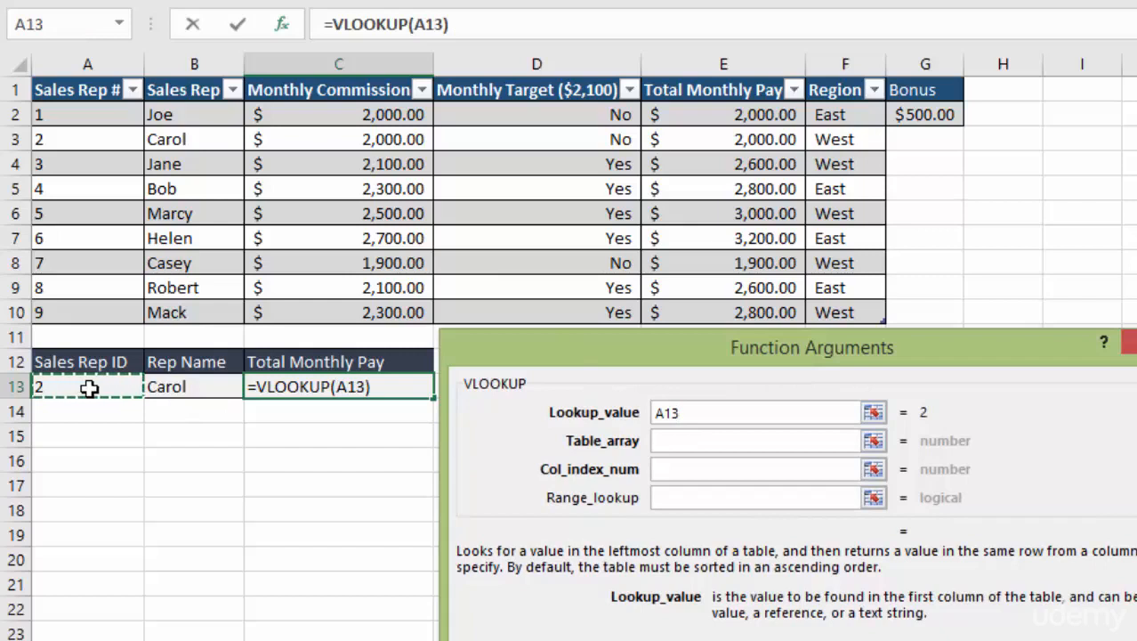
- Set the table array of the Total Monthly Pay VLOOKUP to the named table SalesR
click(687, 442)
text(Sales)
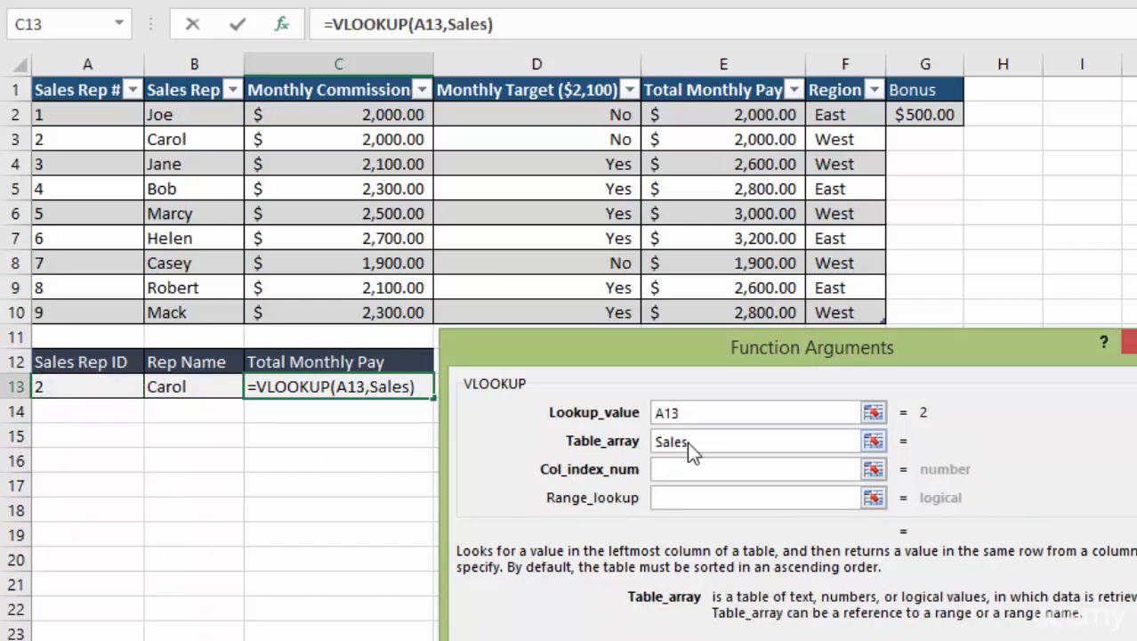
text(R)
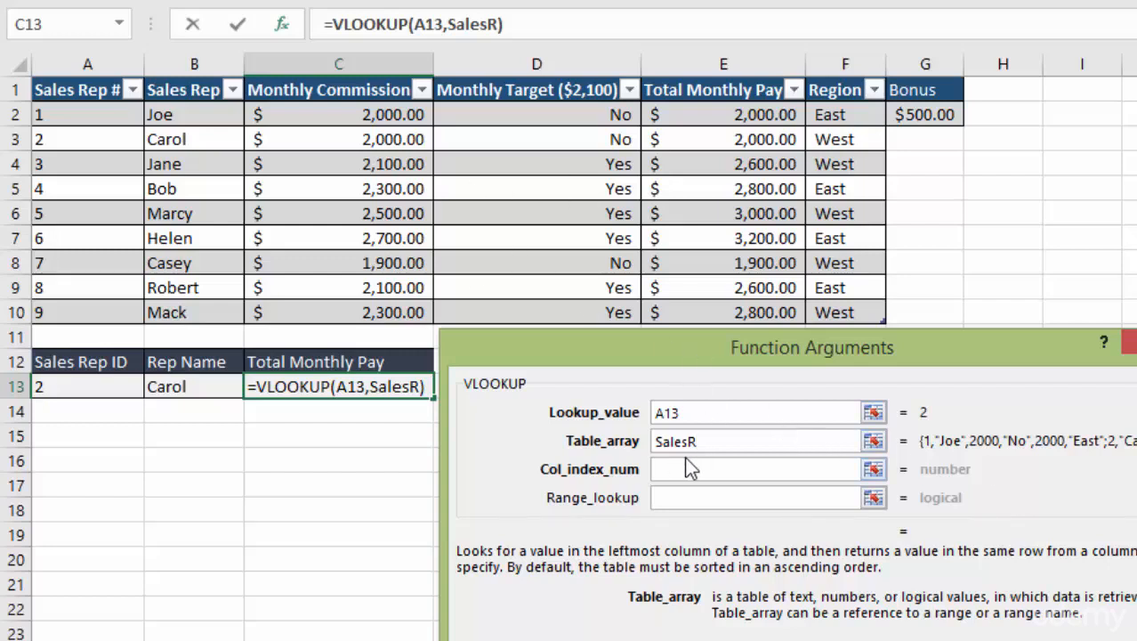
key(BackSpace)
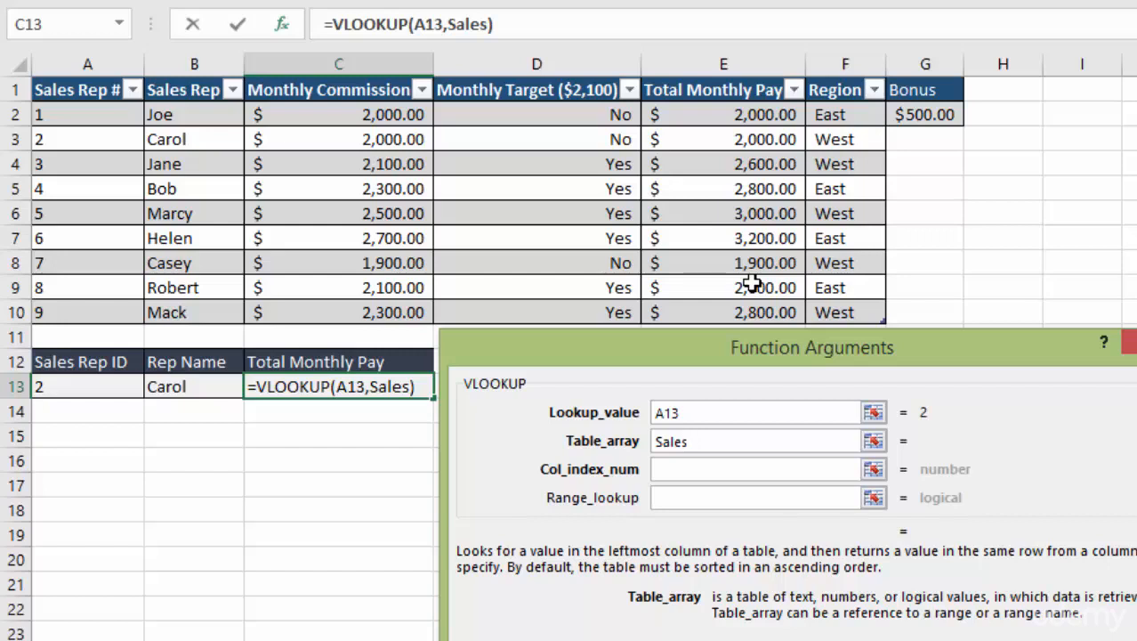
text(R)
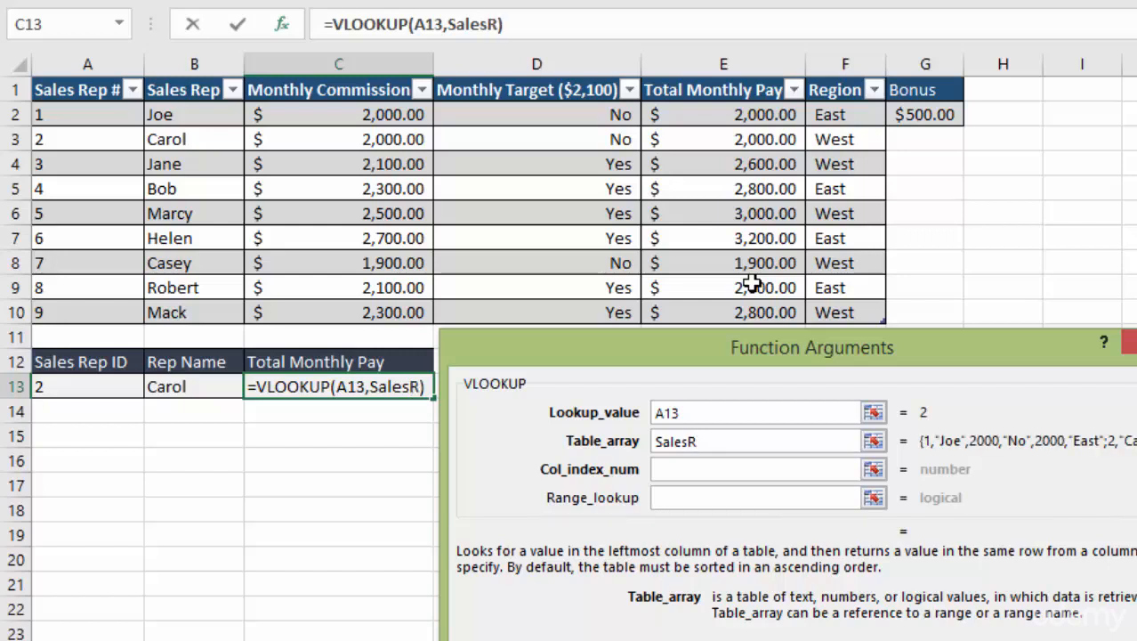
- Complete the VLOOKUP in C13 with column index number 5 and range lookup false
click(714, 469)
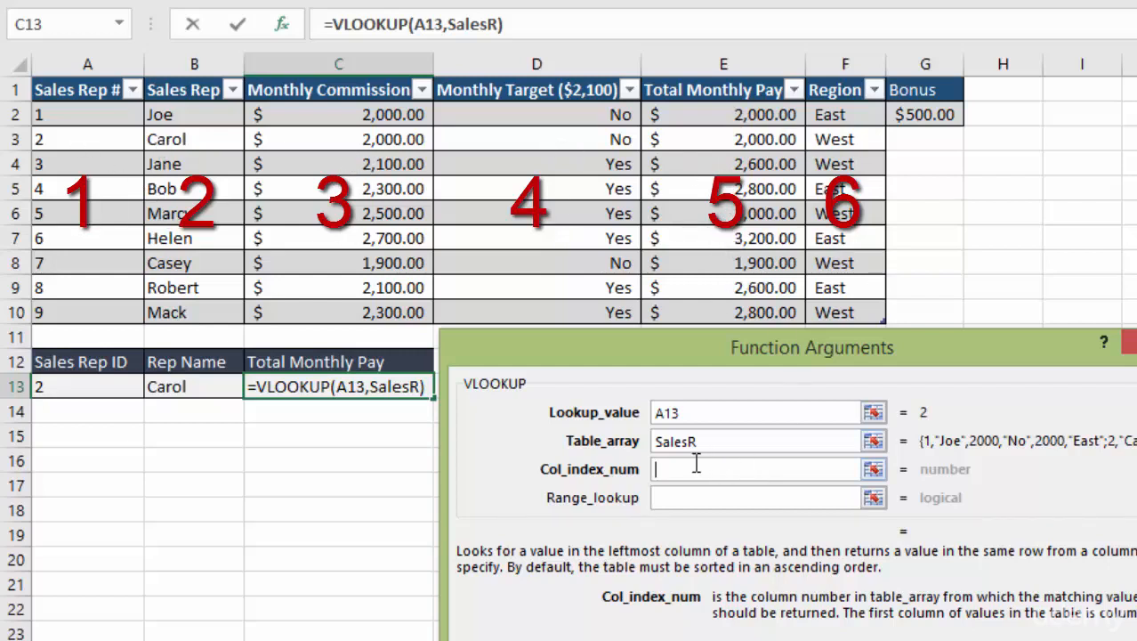
text(5)
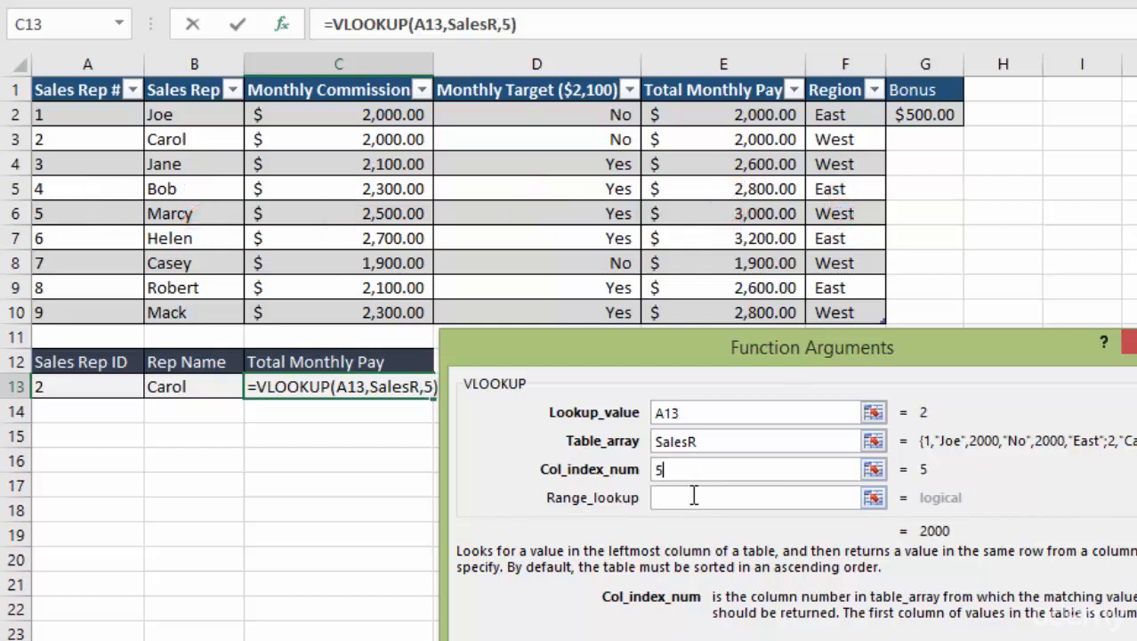
click(694, 497)
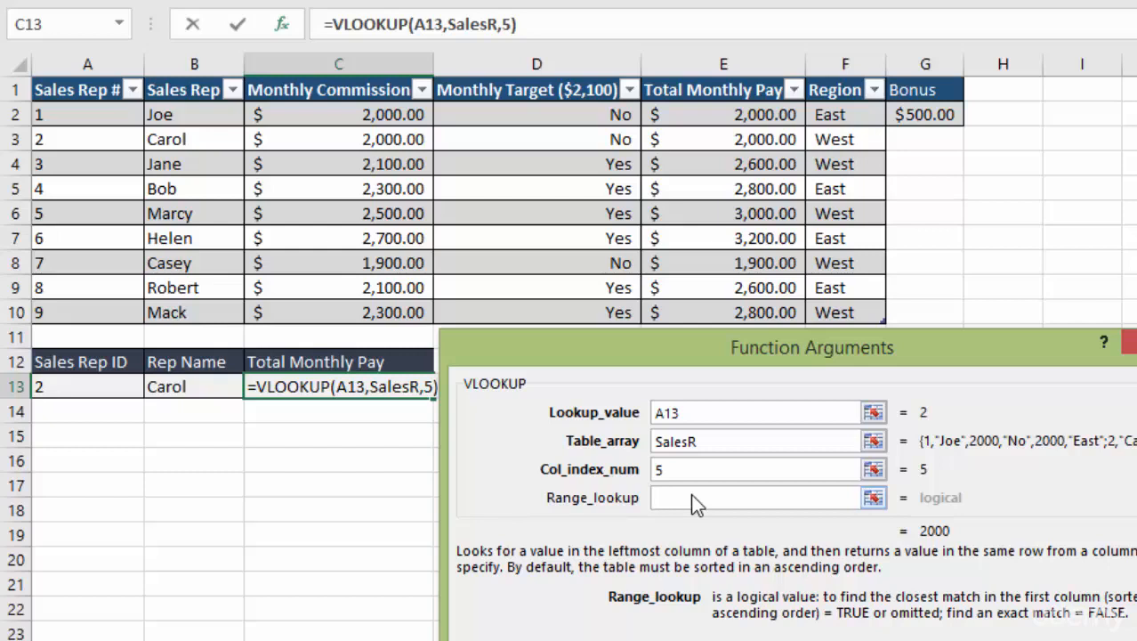
text(false)
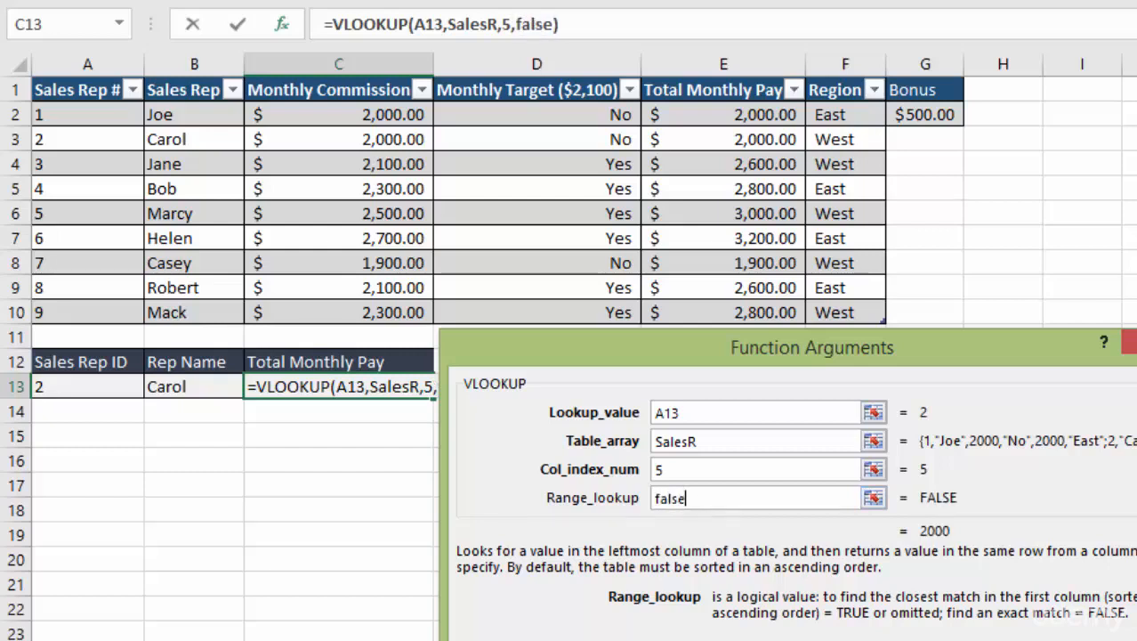
key(Return)
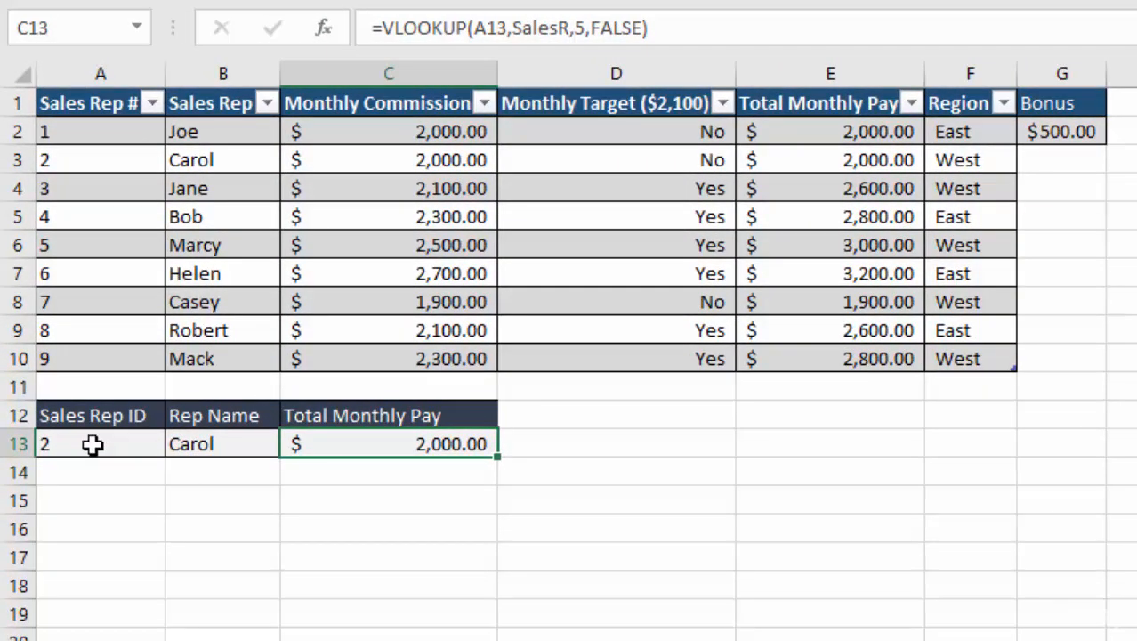
- Check the lookup results against the rep number, rep name and total monthly pay in row 3
click(89, 163)
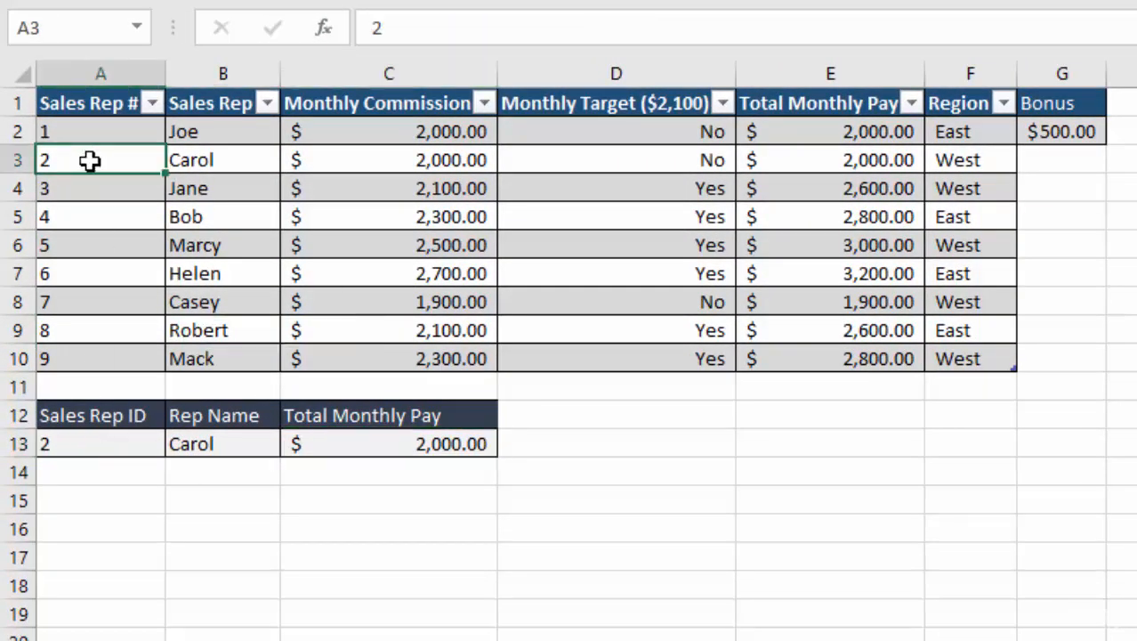
click(196, 163)
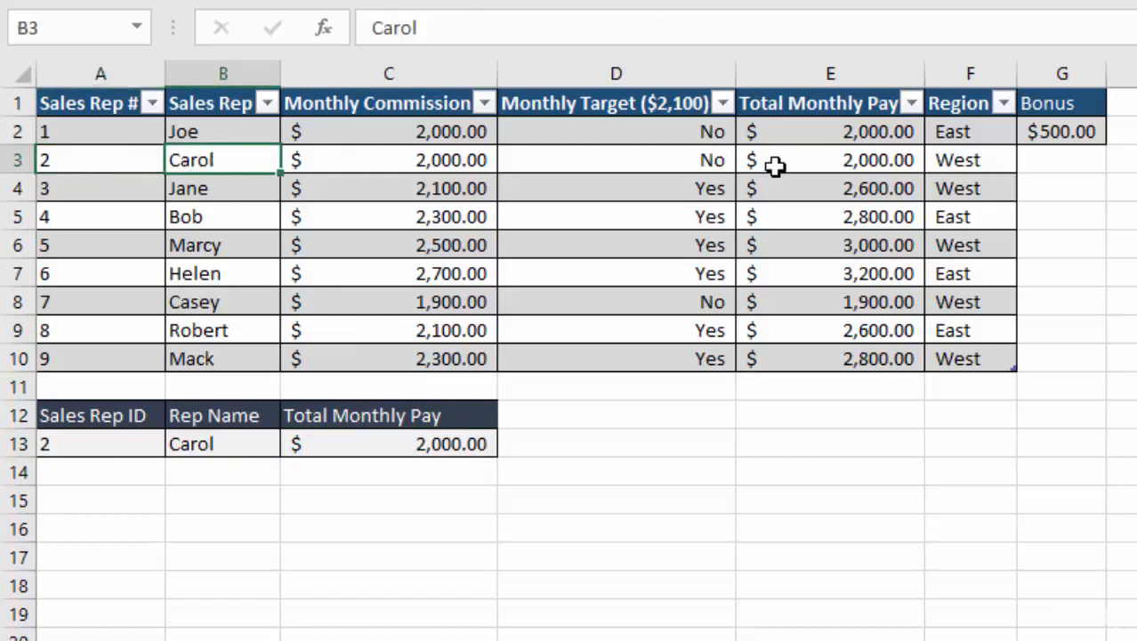
click(830, 164)
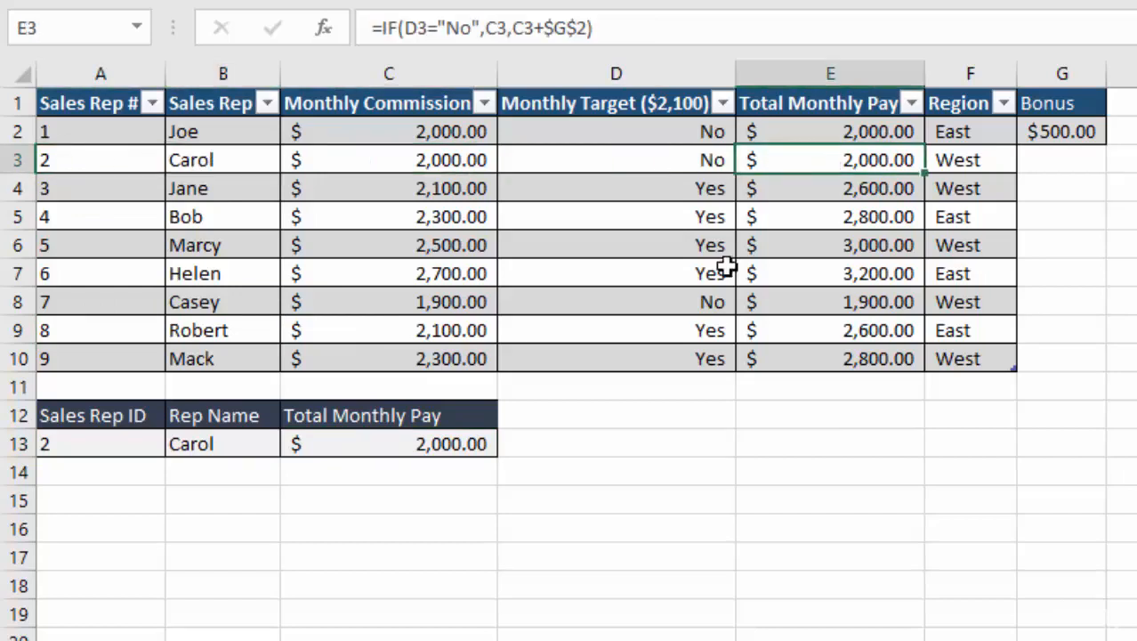
- Test both lookups by entering Sales Rep ID 4 in A13 and comparing the results with row 5
click(86, 447)
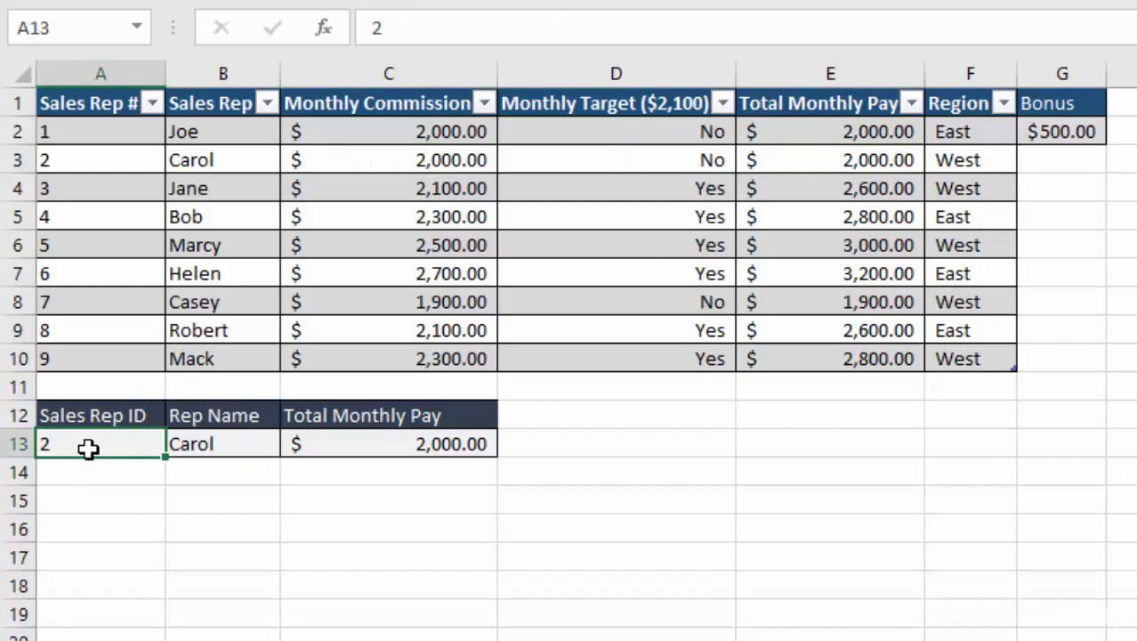
text(4)
key(Return)
click(11, 218)
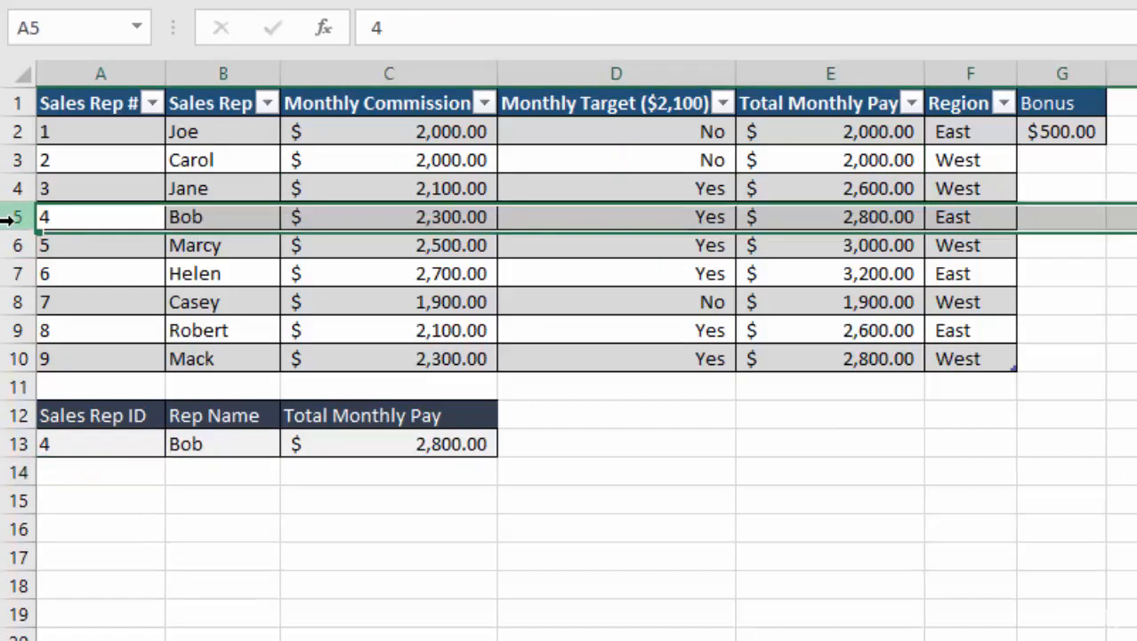
click(880, 218)
- Change the Sales Rep ID in A13 to 8 and compare both lookup results with row 9
click(87, 448)
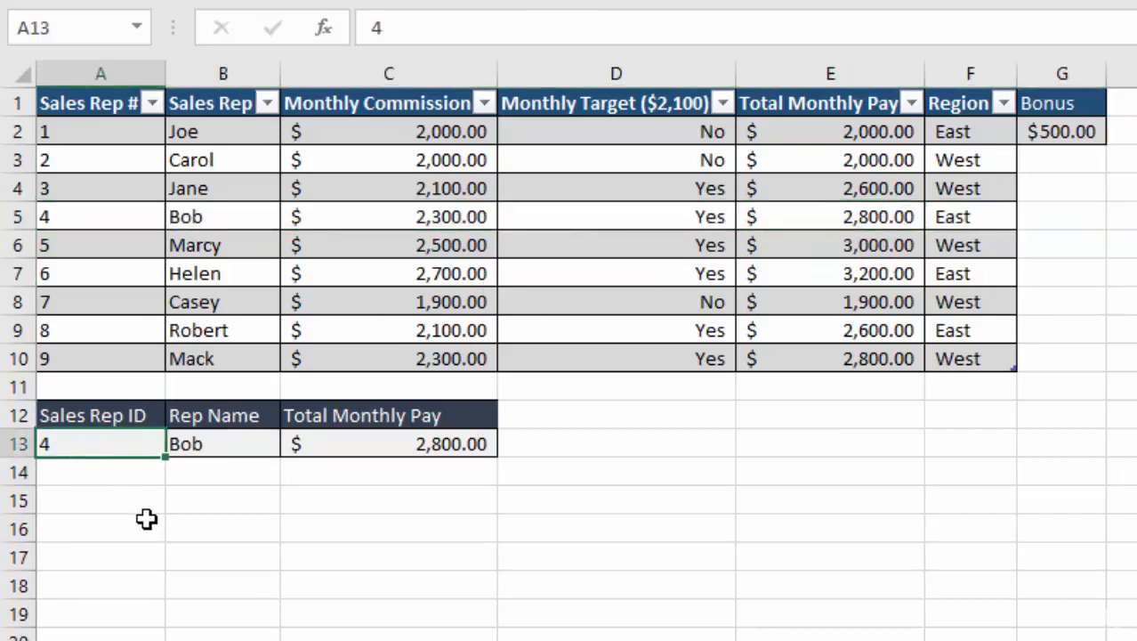
text(8)
key(Return)
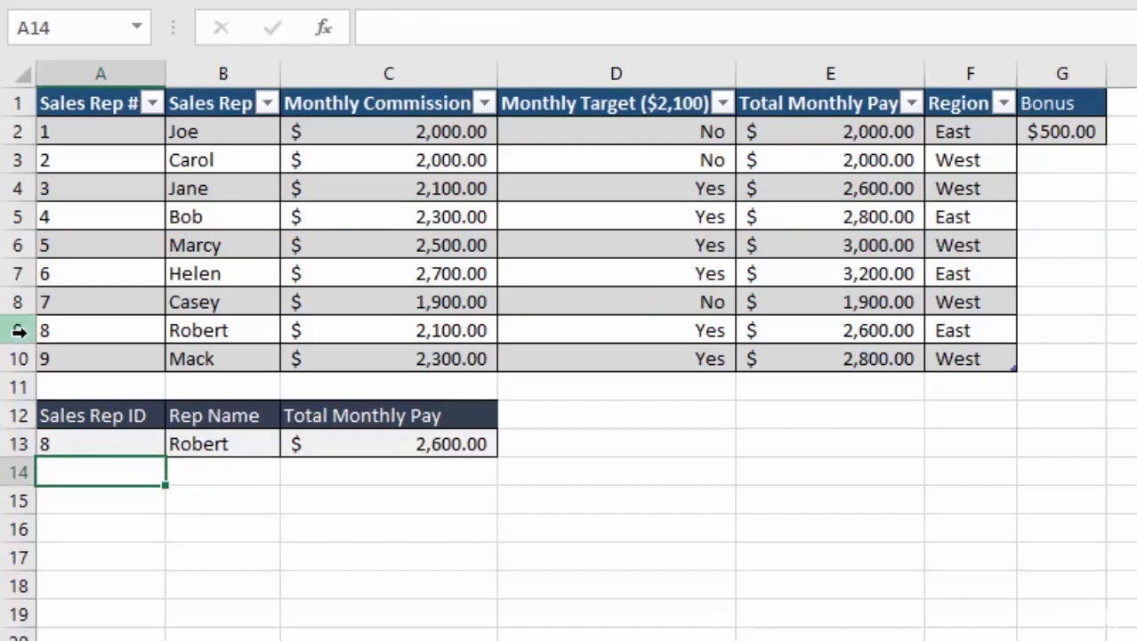
click(199, 334)
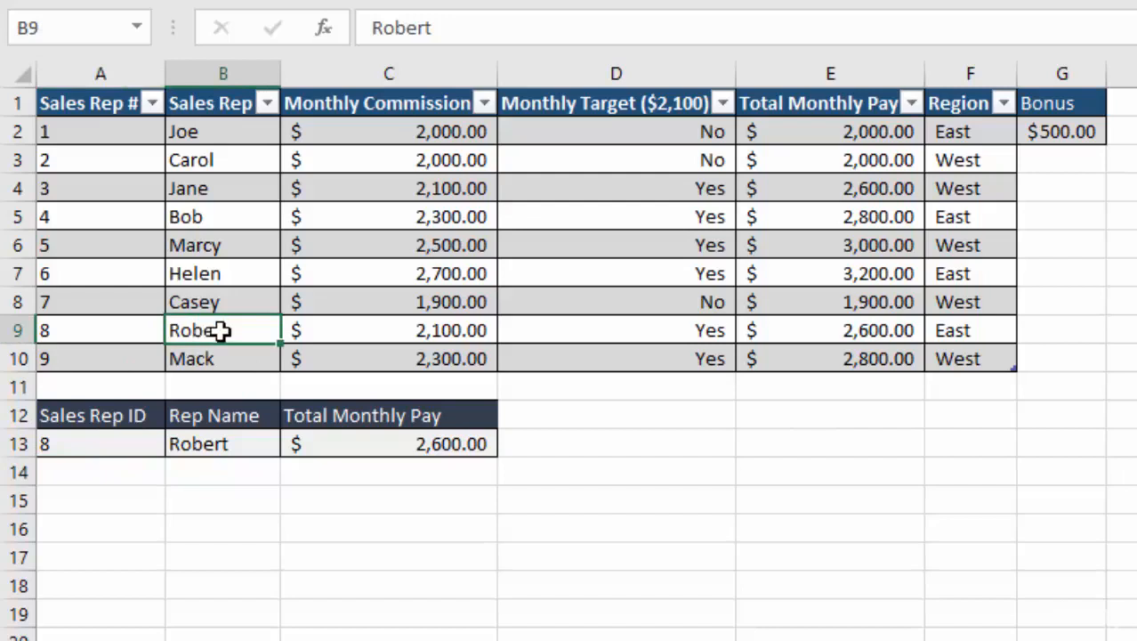
click(818, 333)
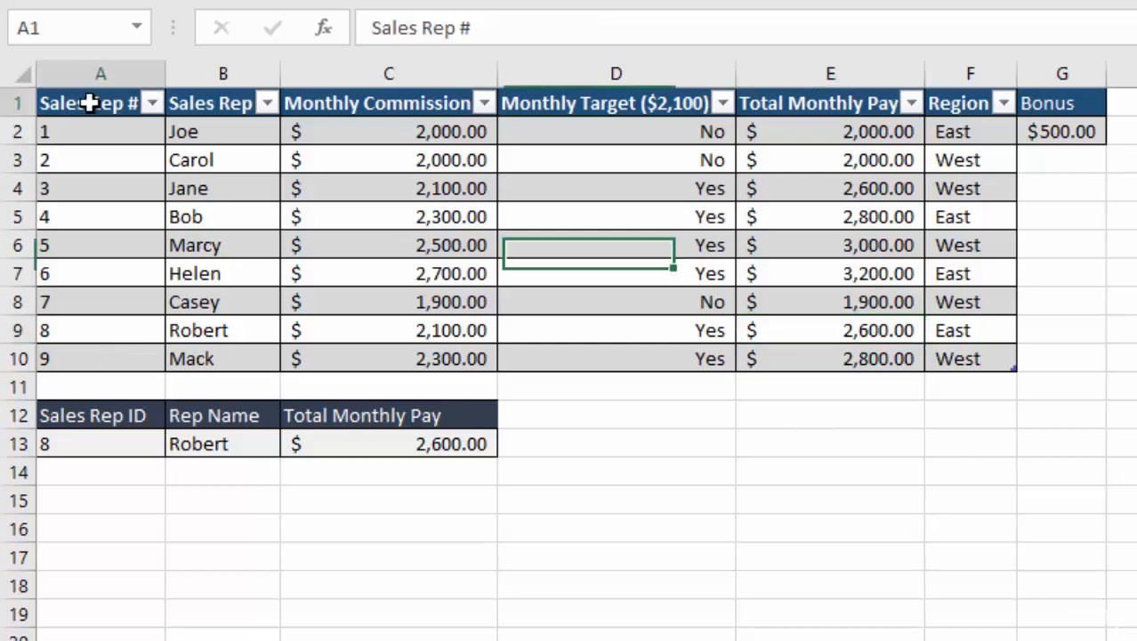
- Review the sales rep table's range A1:F10 and display its design properties to check the table name
drag(89, 104, 989, 372)
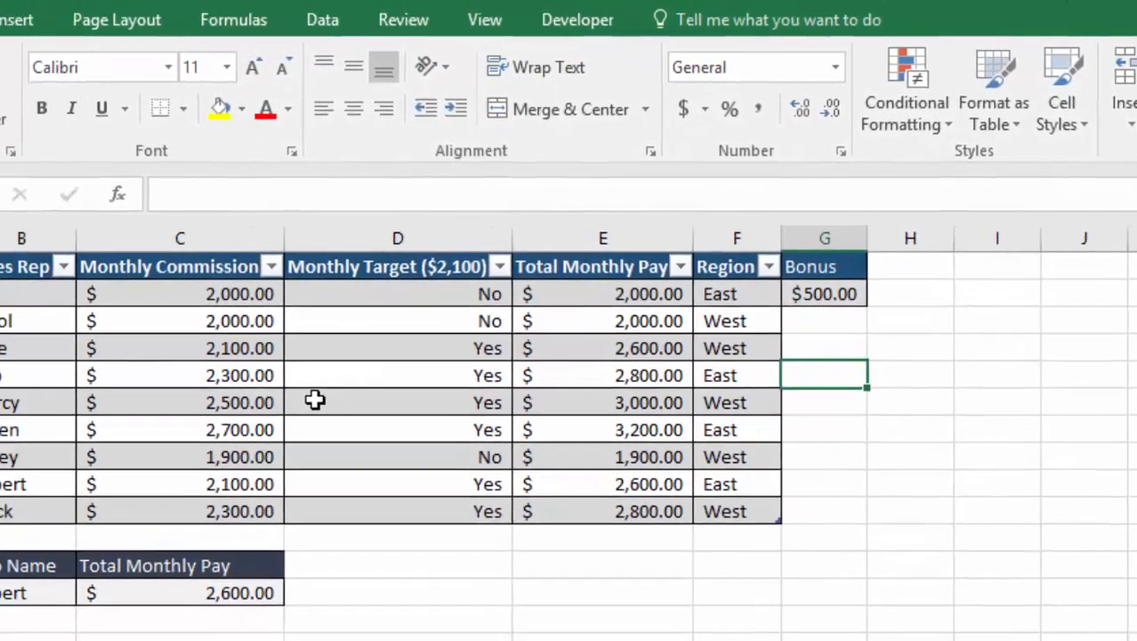
click(144, 417)
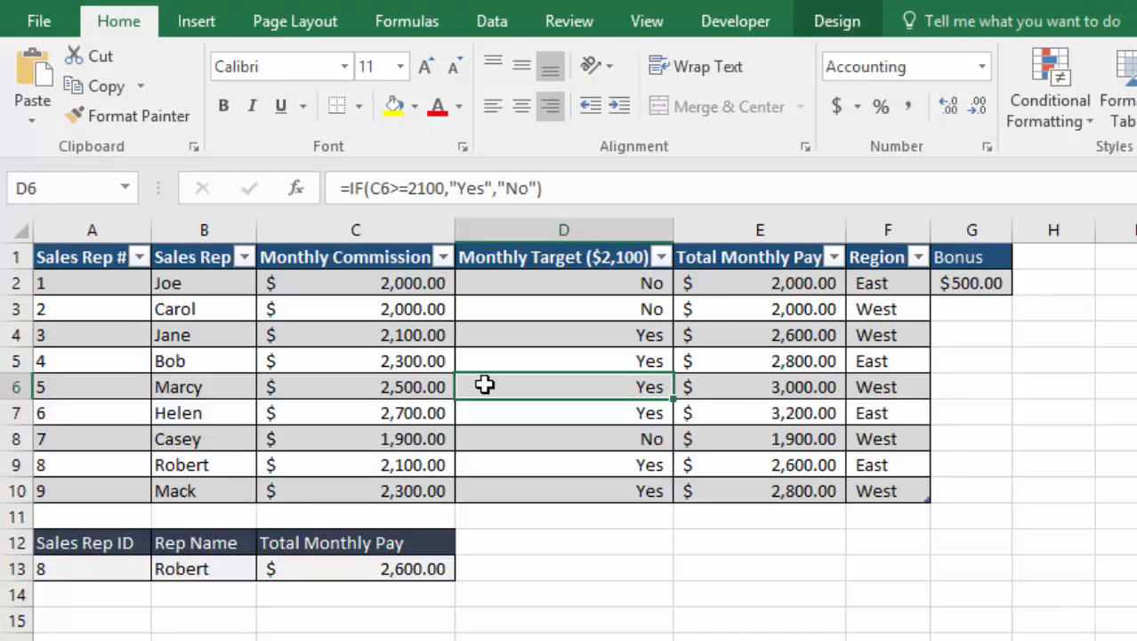
click(837, 21)
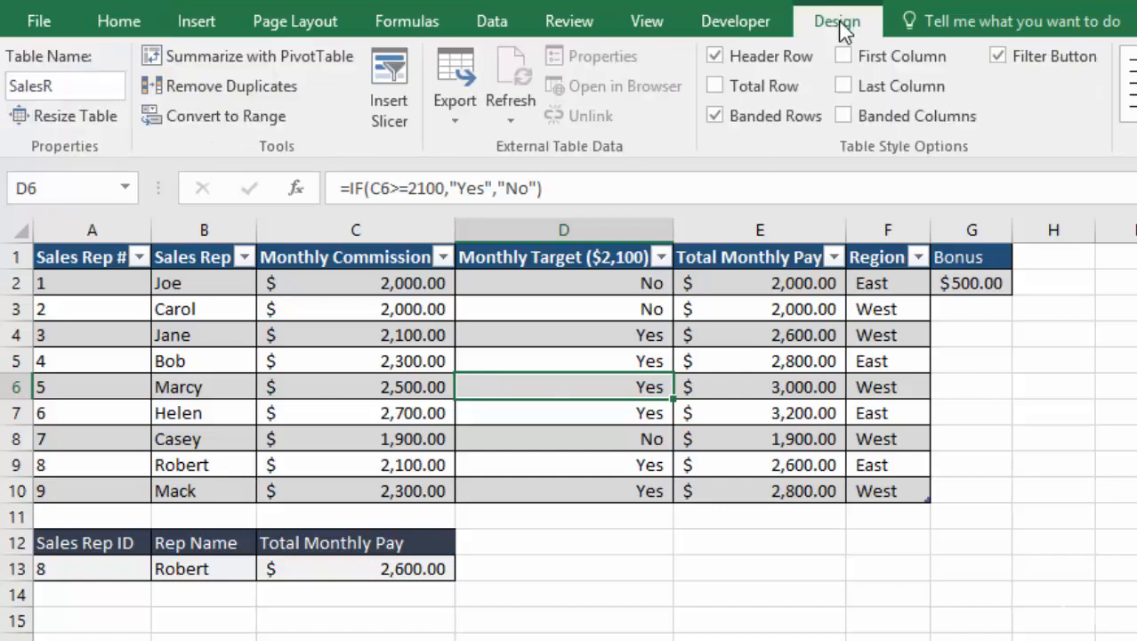